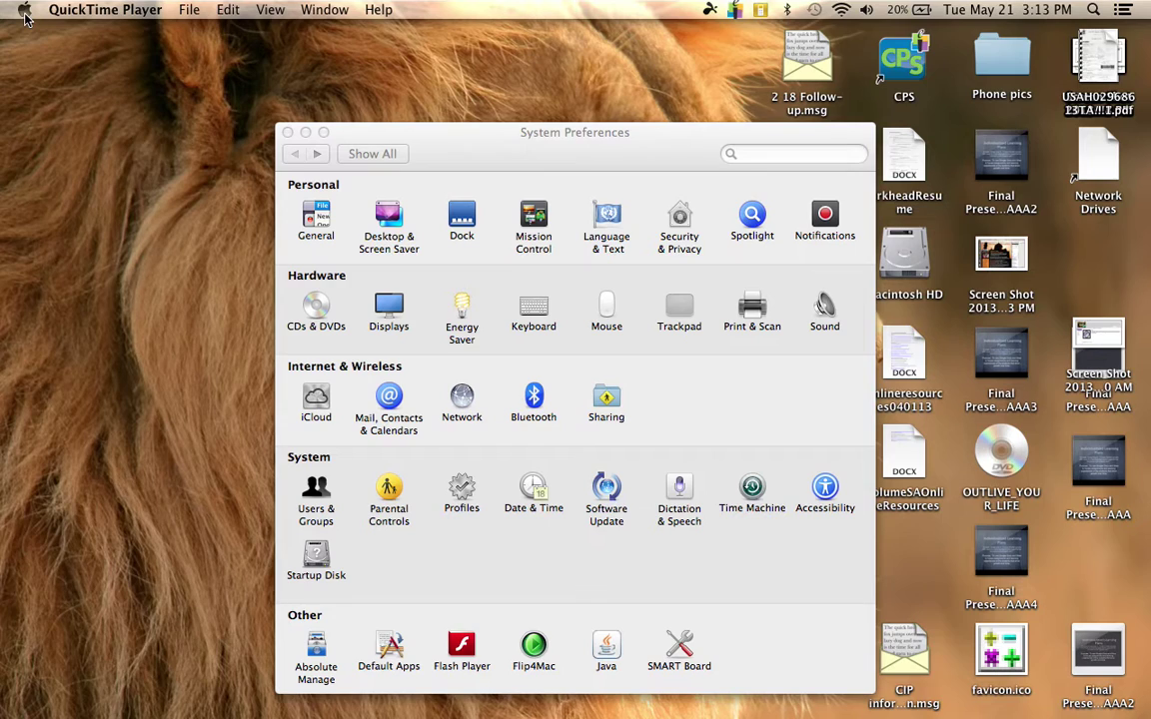
# Close the Apple menu without choosing anything and activate System Preferences from the Dock
pyautogui.click(24, 12)
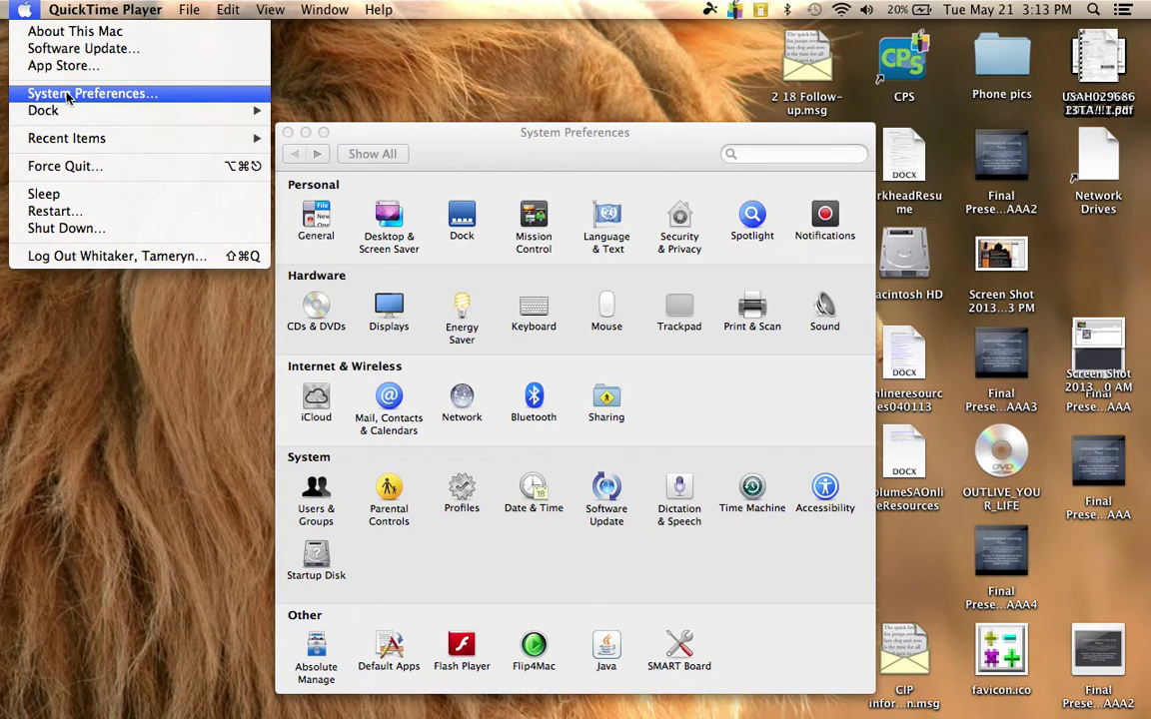
pyautogui.click(190, 345)
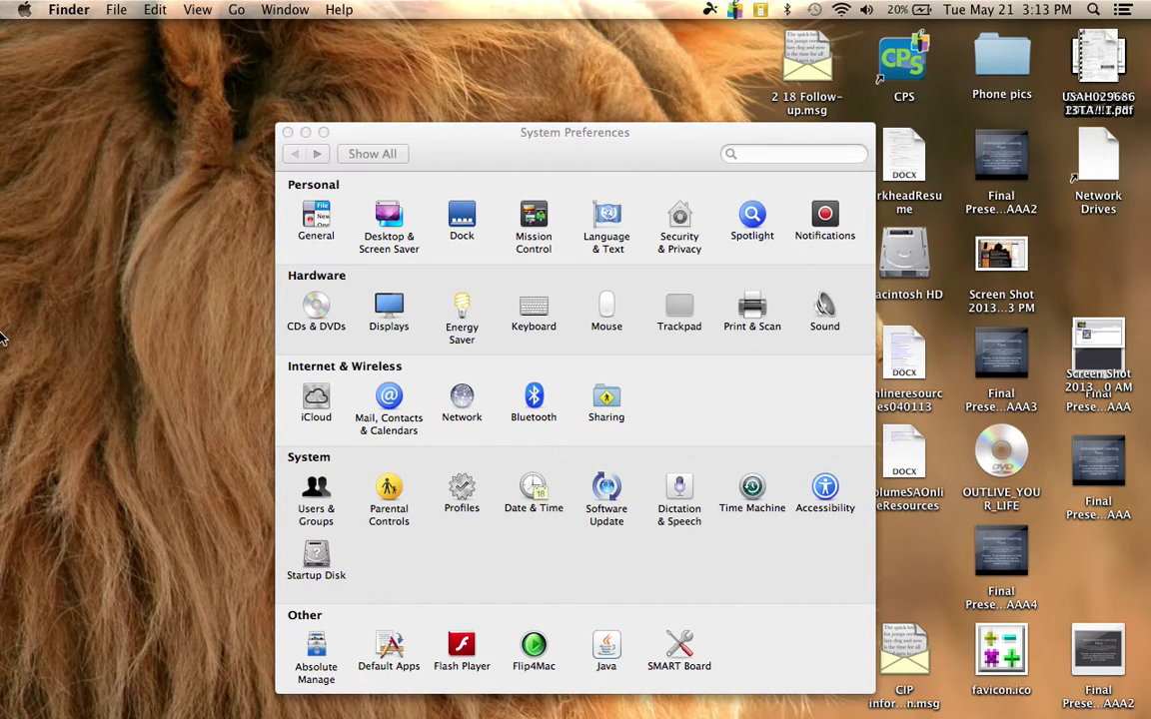
pyautogui.moveTo(5, 560)
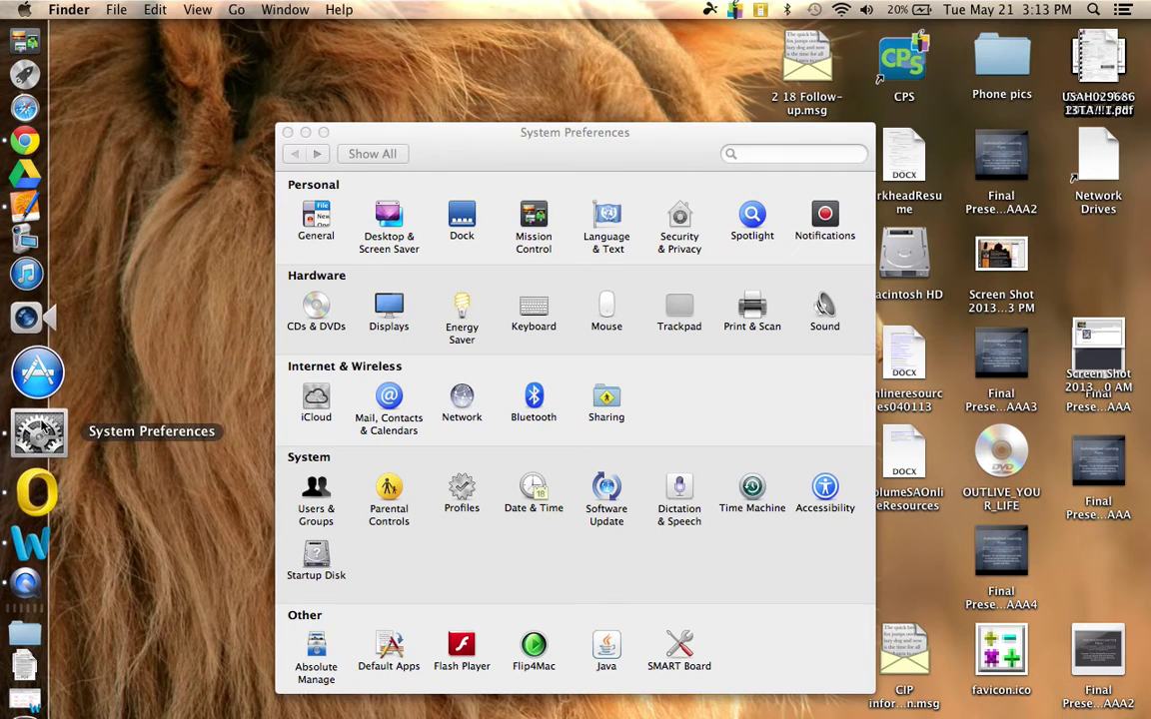
pyautogui.click(38, 431)
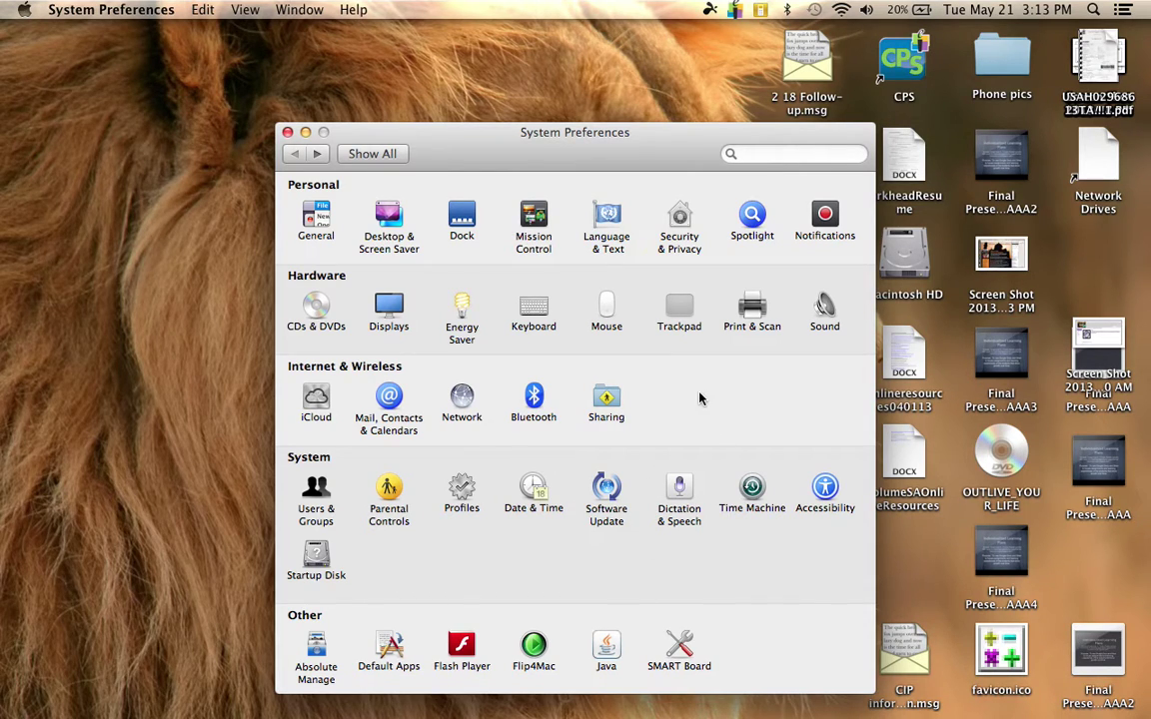
# Review the General pane's appearance and scroll-bar options unchanged, then return to the overview
pyautogui.click(316, 218)
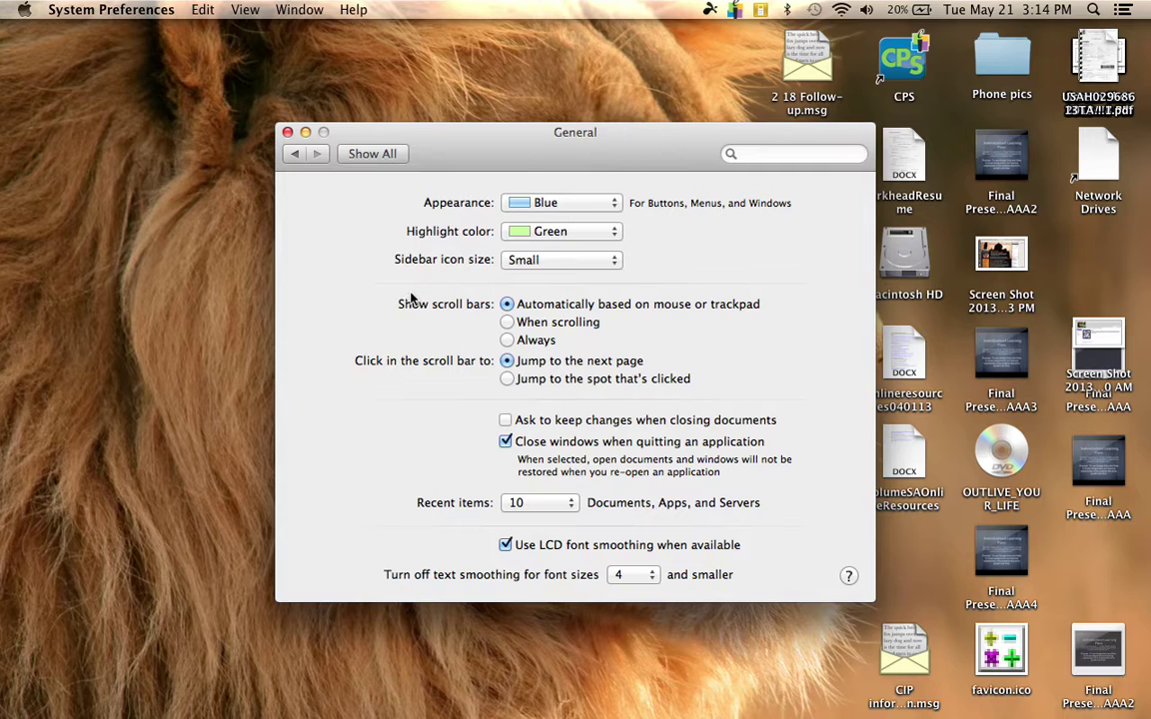
pyautogui.click(295, 155)
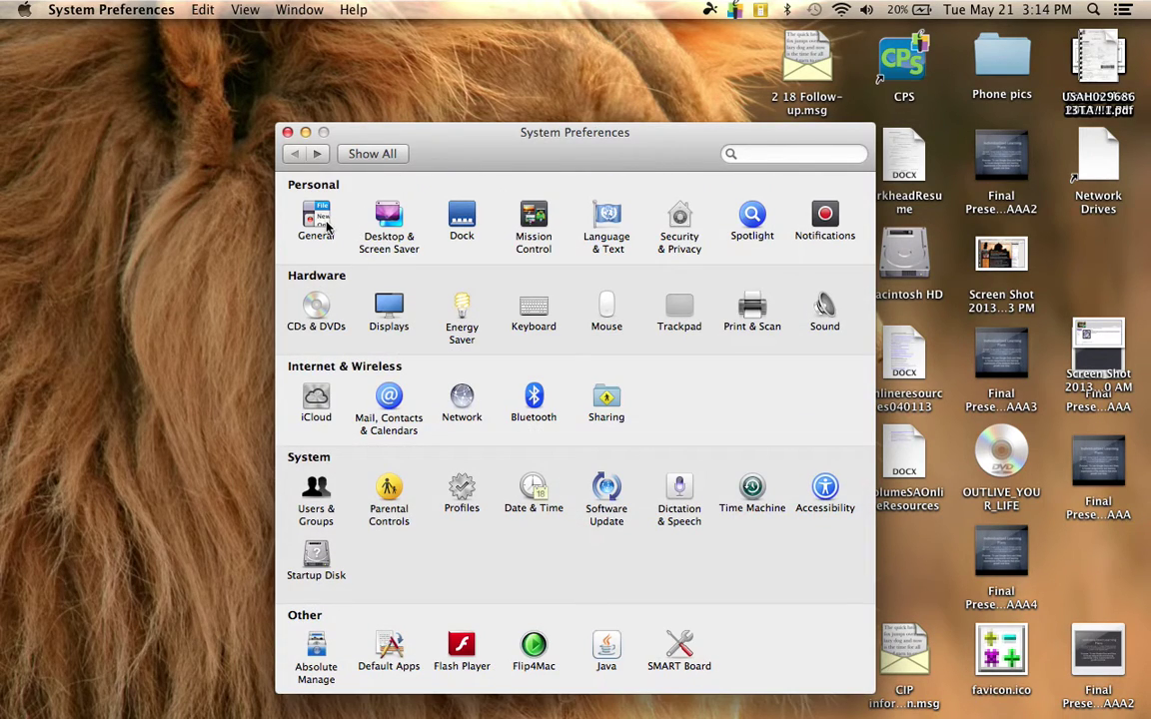
# Review Desktop & Screen Saver, keeping National Geographic as the slideshow source, then return to overview
pyautogui.click(391, 216)
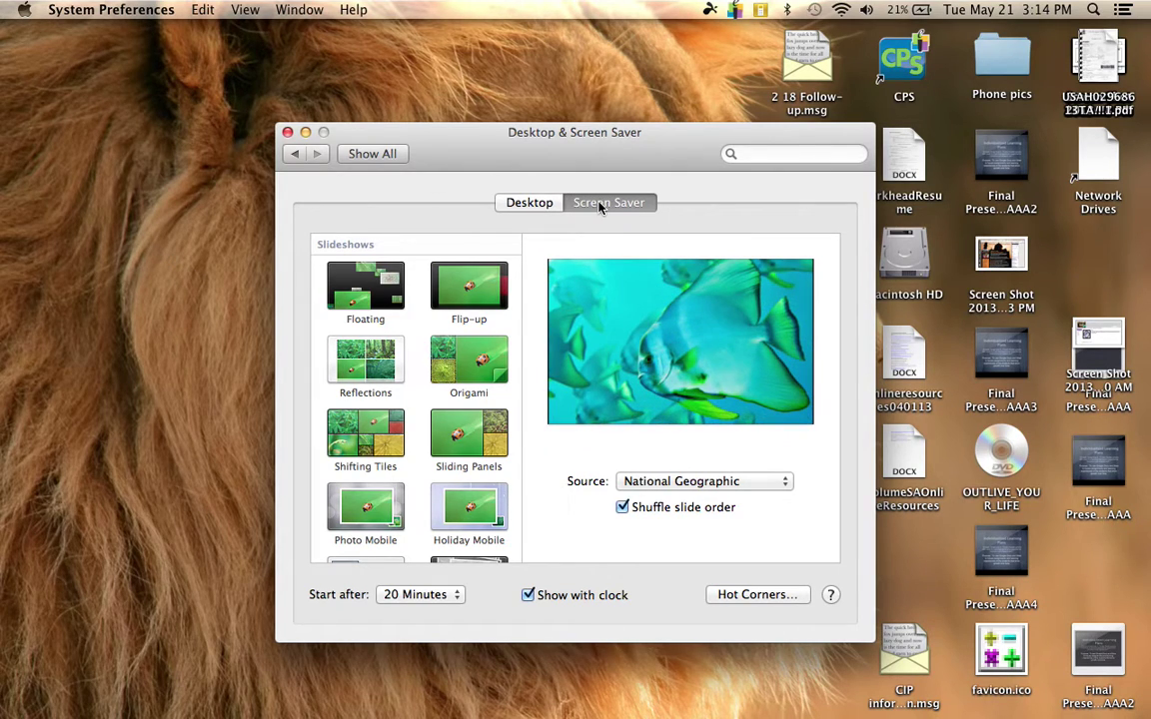
pyautogui.click(530, 202)
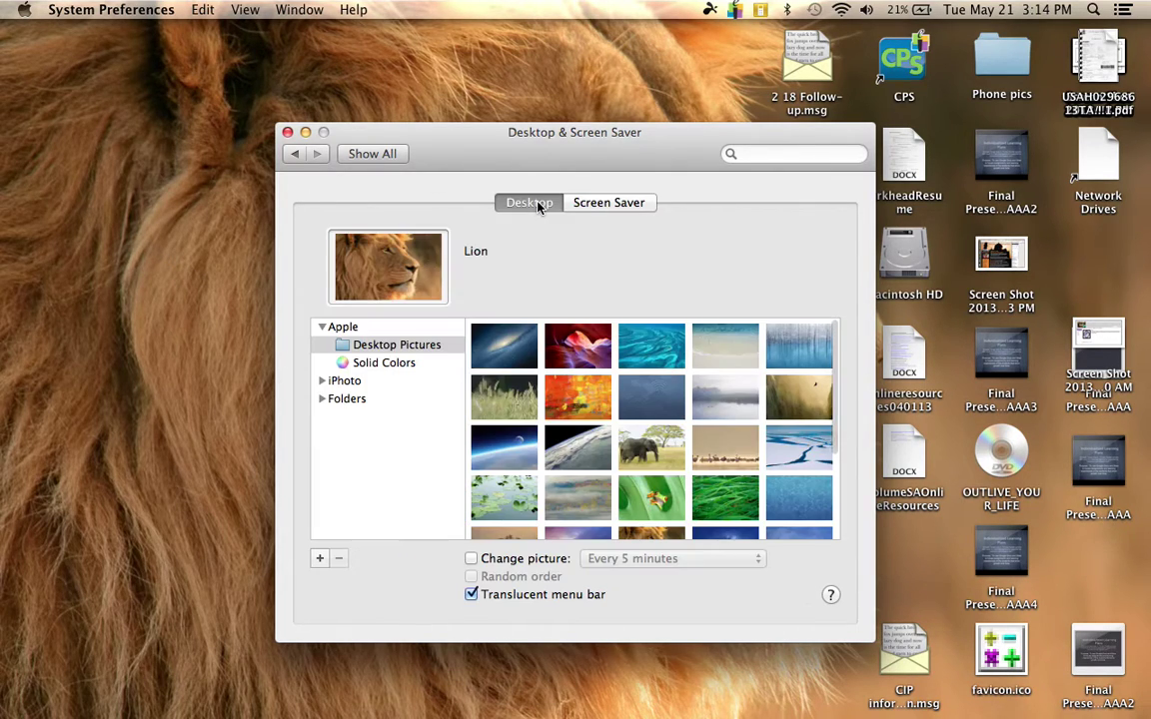
pyautogui.click(598, 205)
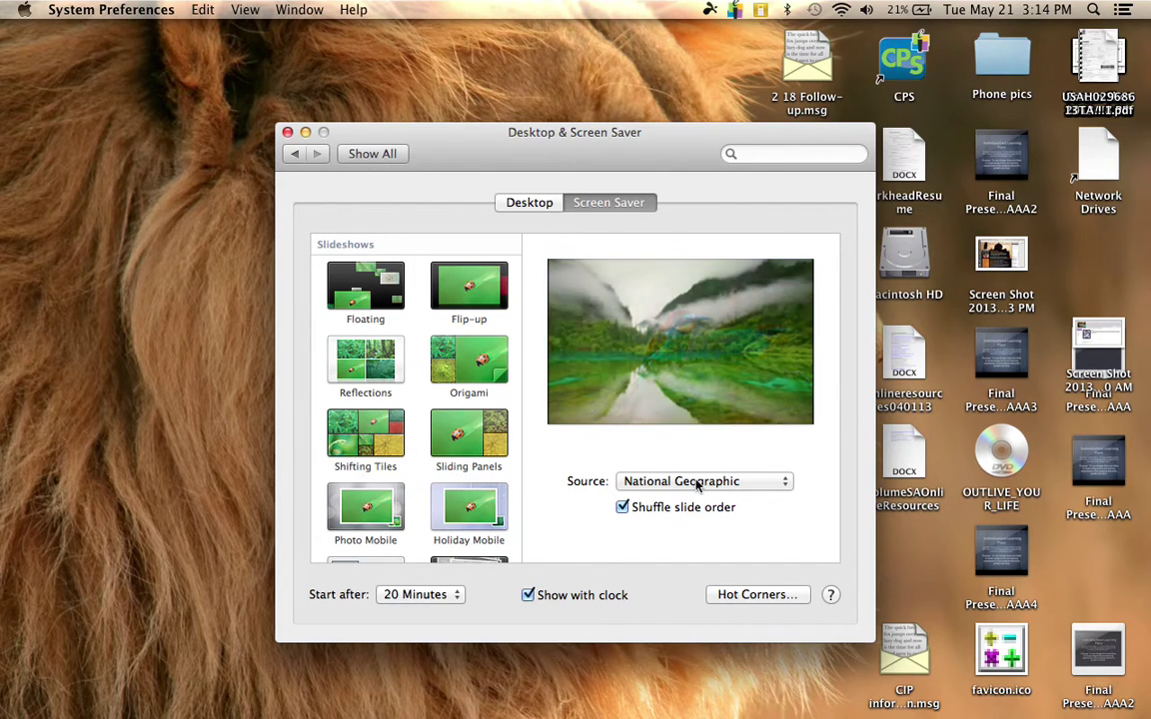
pyautogui.click(786, 484)
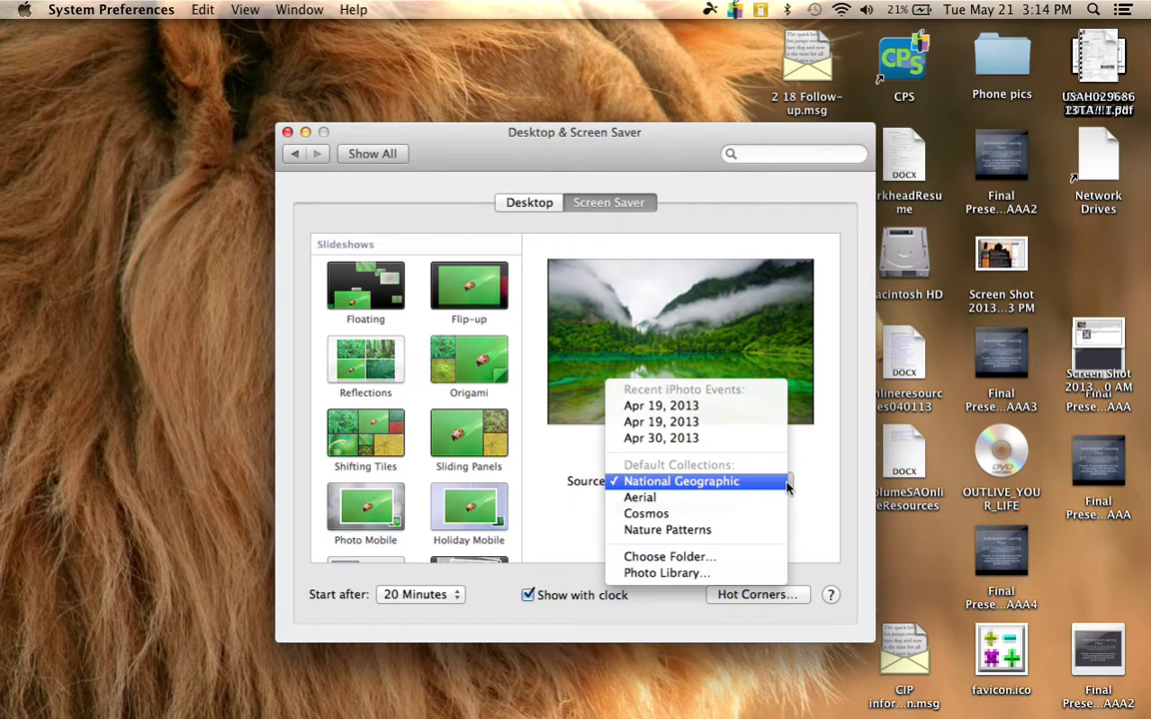
pyautogui.click(723, 485)
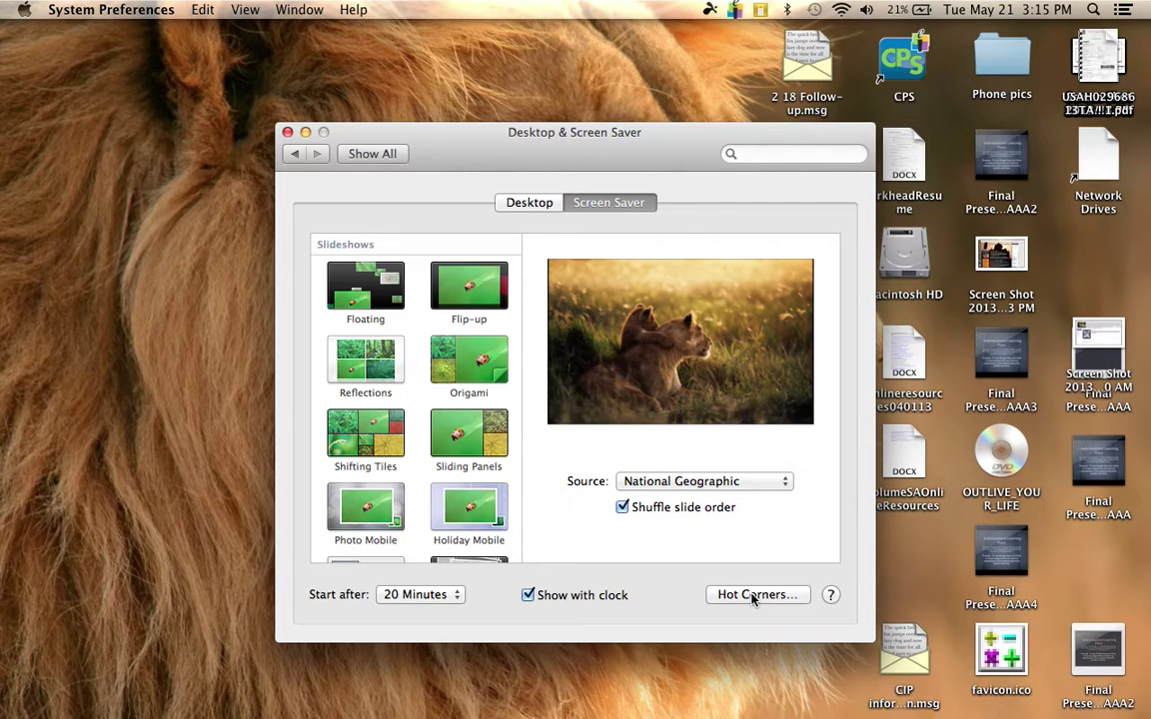
pyautogui.click(294, 153)
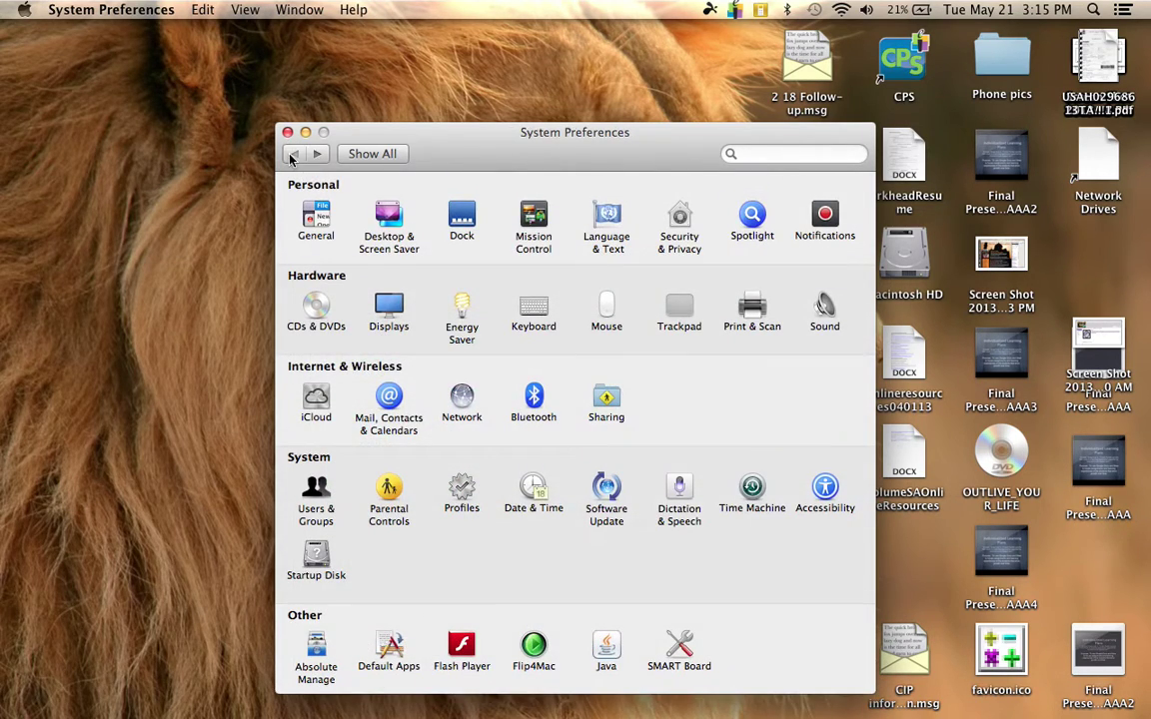
# Review the Dock settings (Left position, Genie effect, auto-hide on) and return to the overview
pyautogui.click(451, 219)
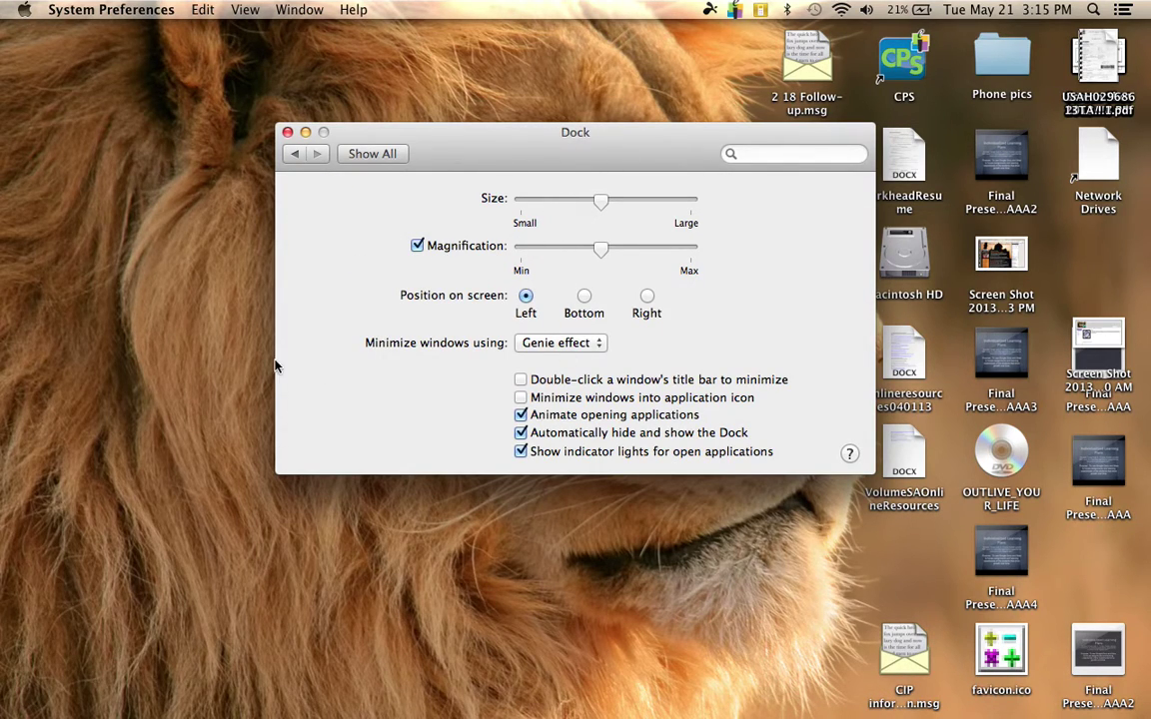
pyautogui.moveTo(4, 225)
pyautogui.click(294, 152)
# Open the Mission Control pane, then launch and exit Mission Control from the Dock
pyautogui.click(545, 229)
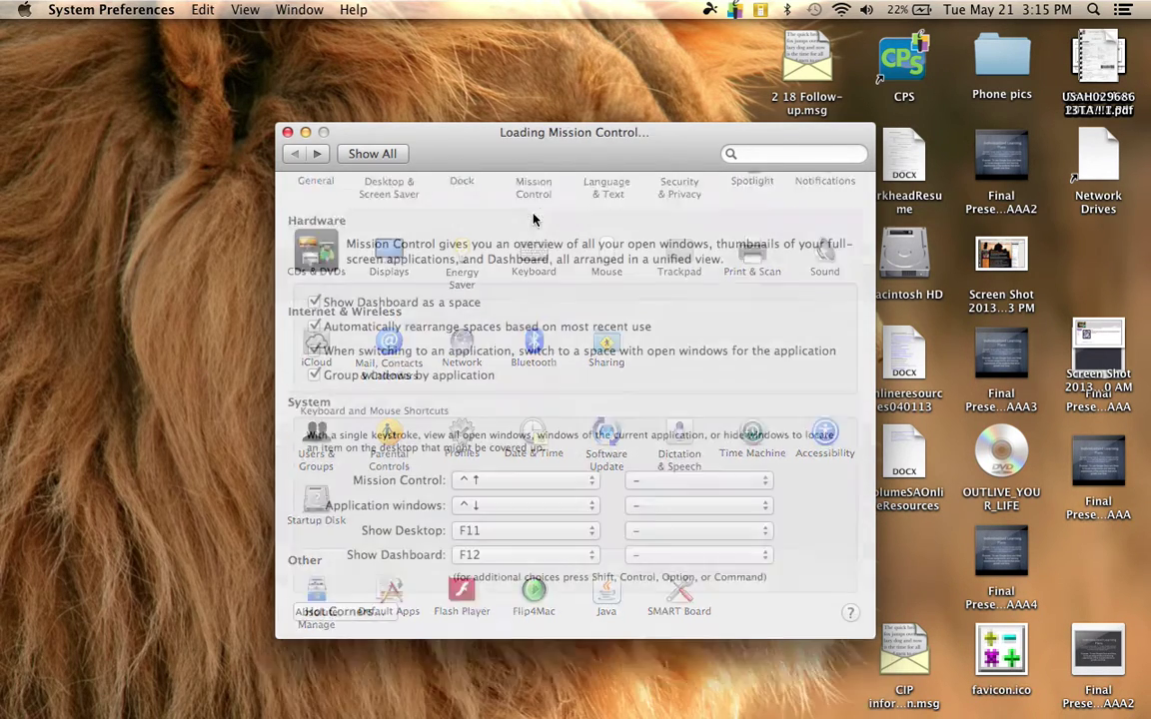
pyautogui.moveTo(6, 350)
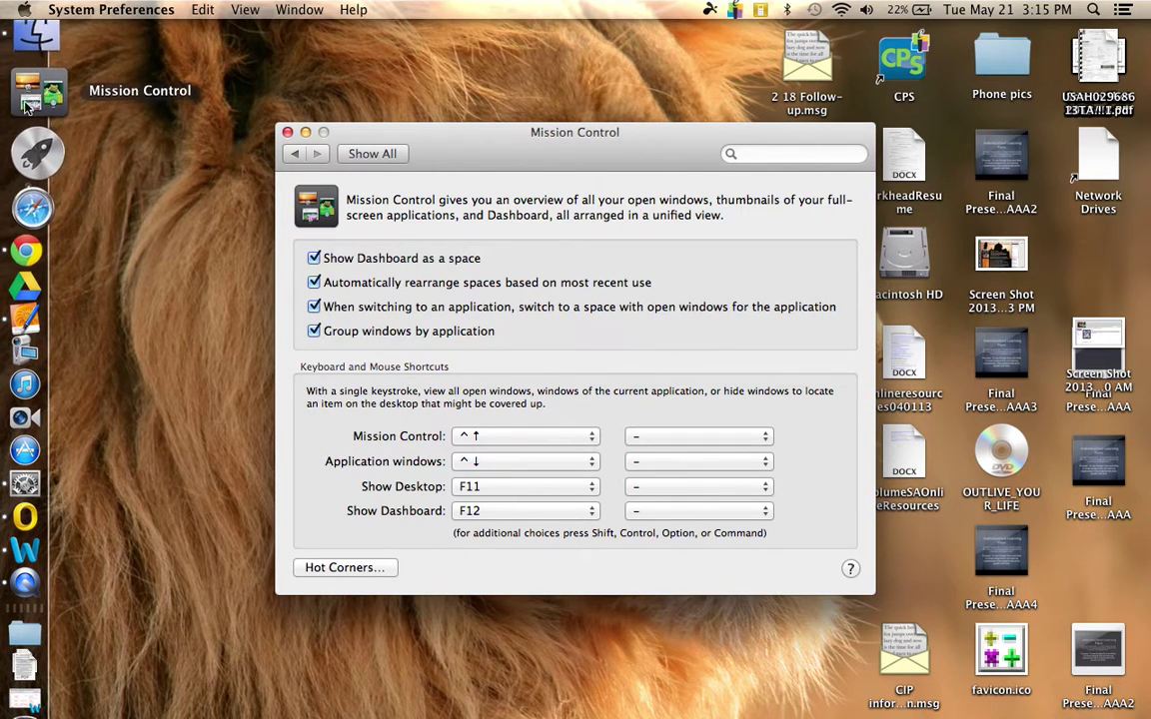
pyautogui.click(31, 103)
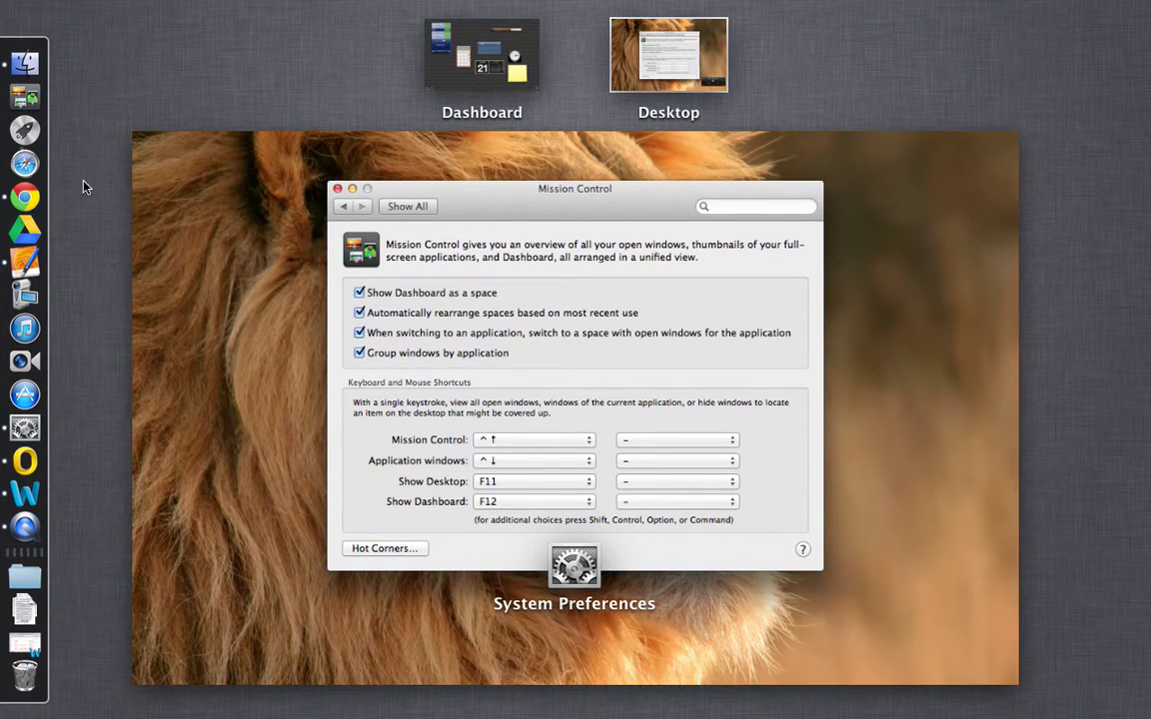
pyautogui.click(33, 100)
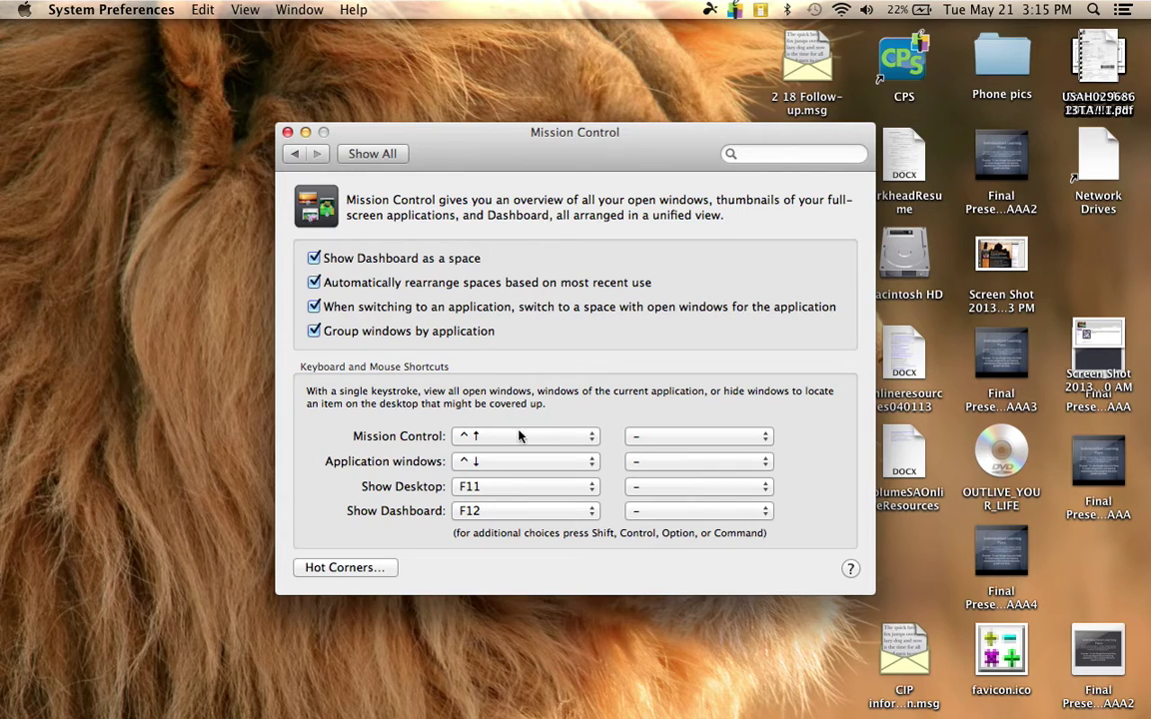
pyautogui.click(366, 569)
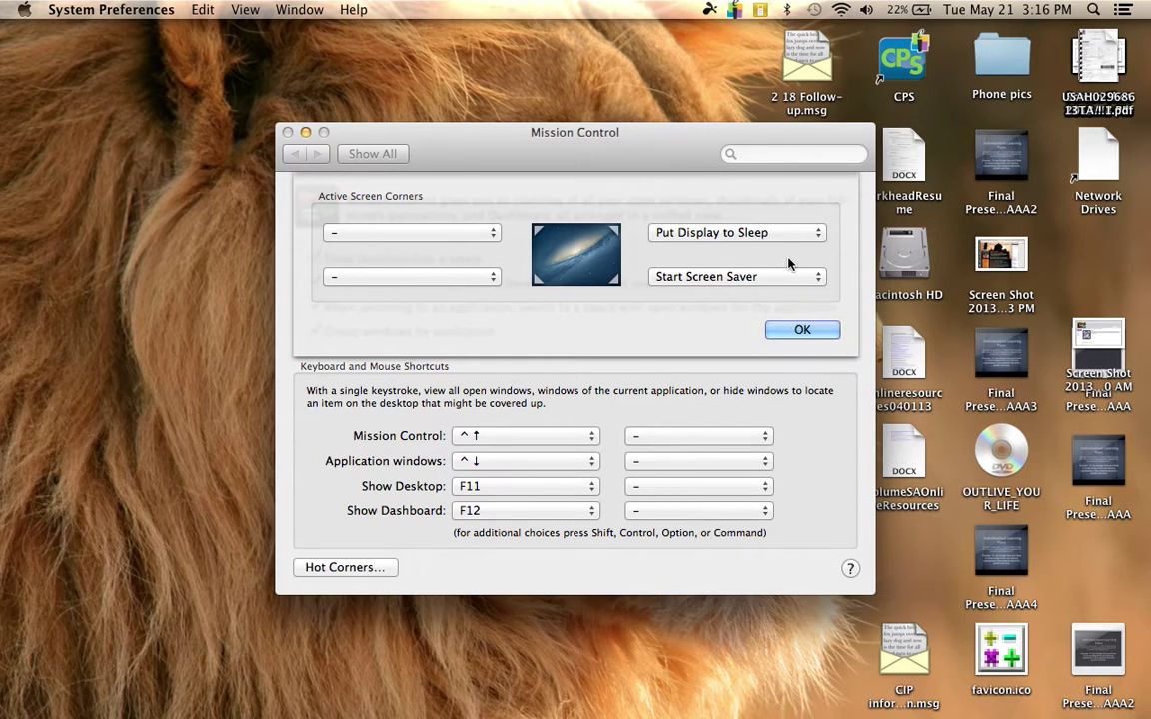
pyautogui.click(802, 327)
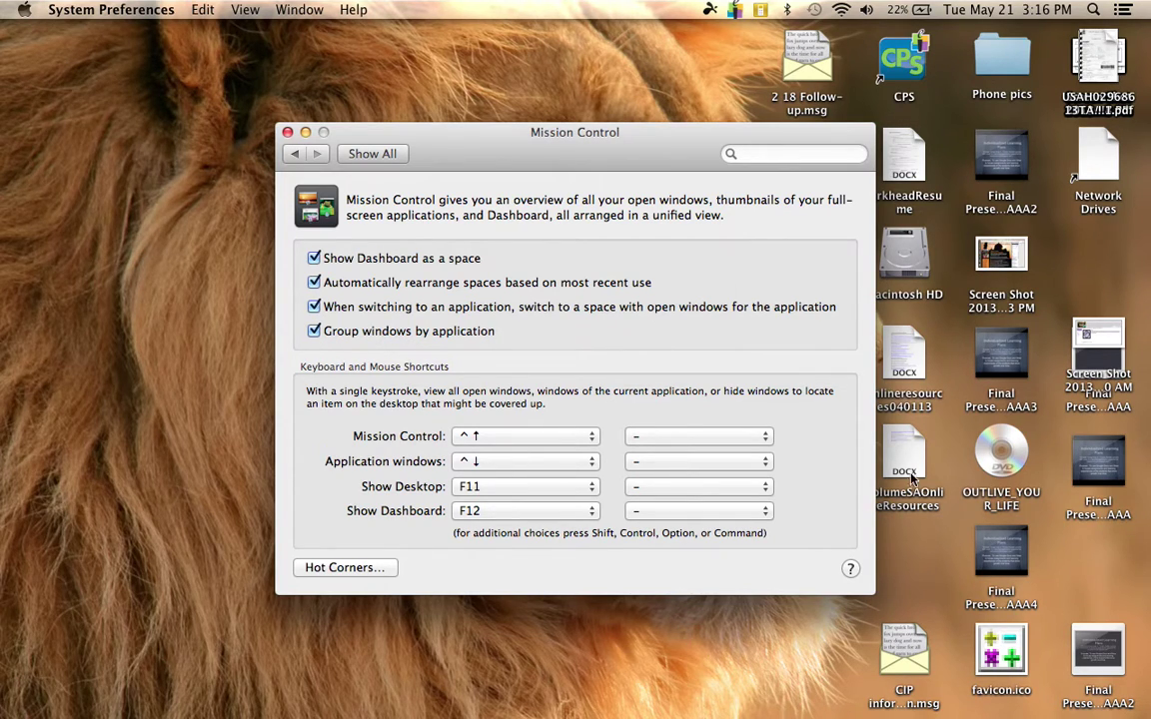
pyautogui.click(371, 568)
pyautogui.click(817, 335)
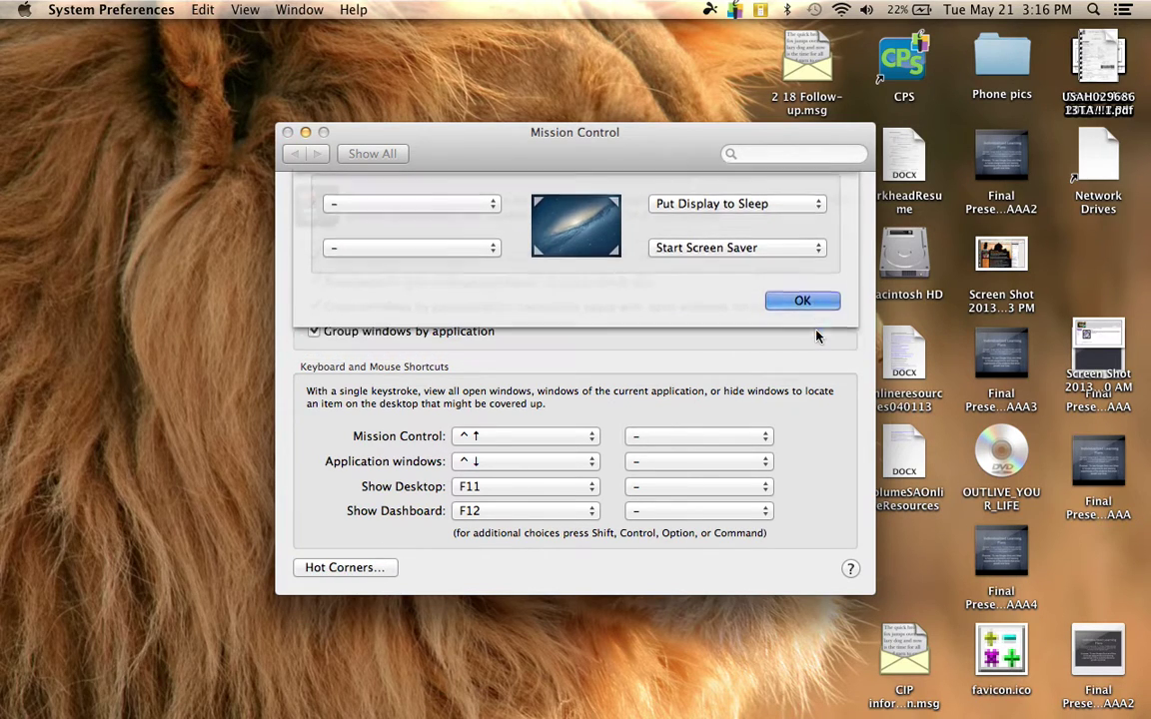
pyautogui.click(304, 155)
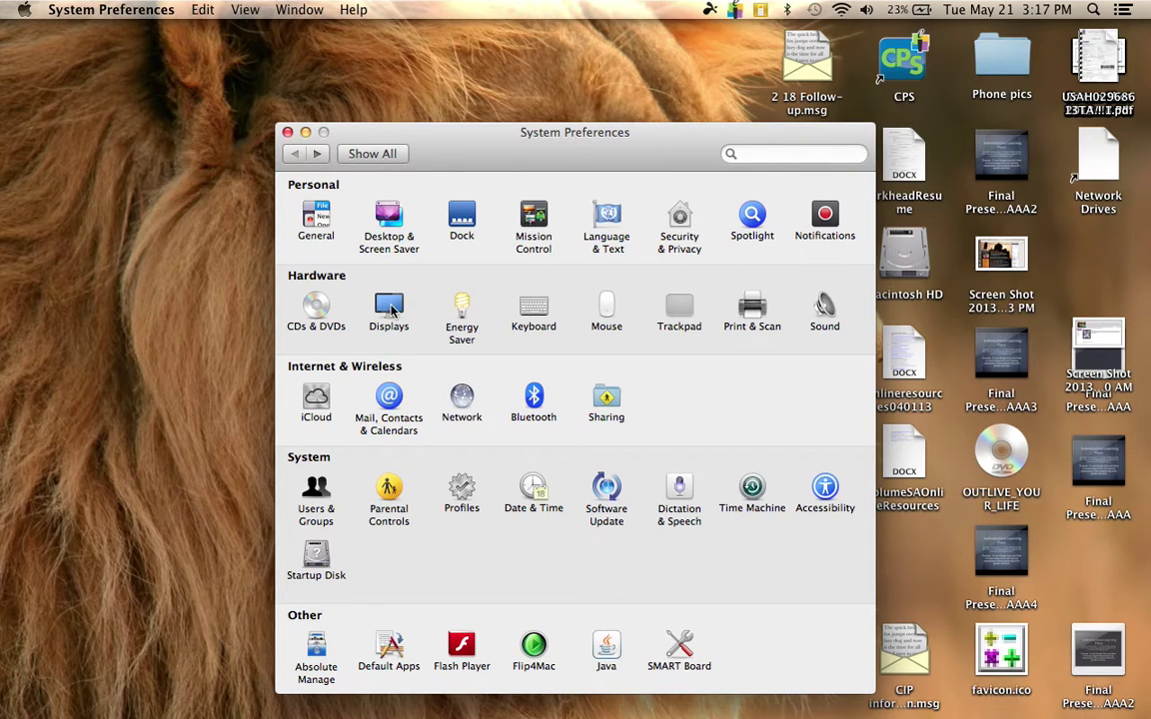
pyautogui.click(391, 311)
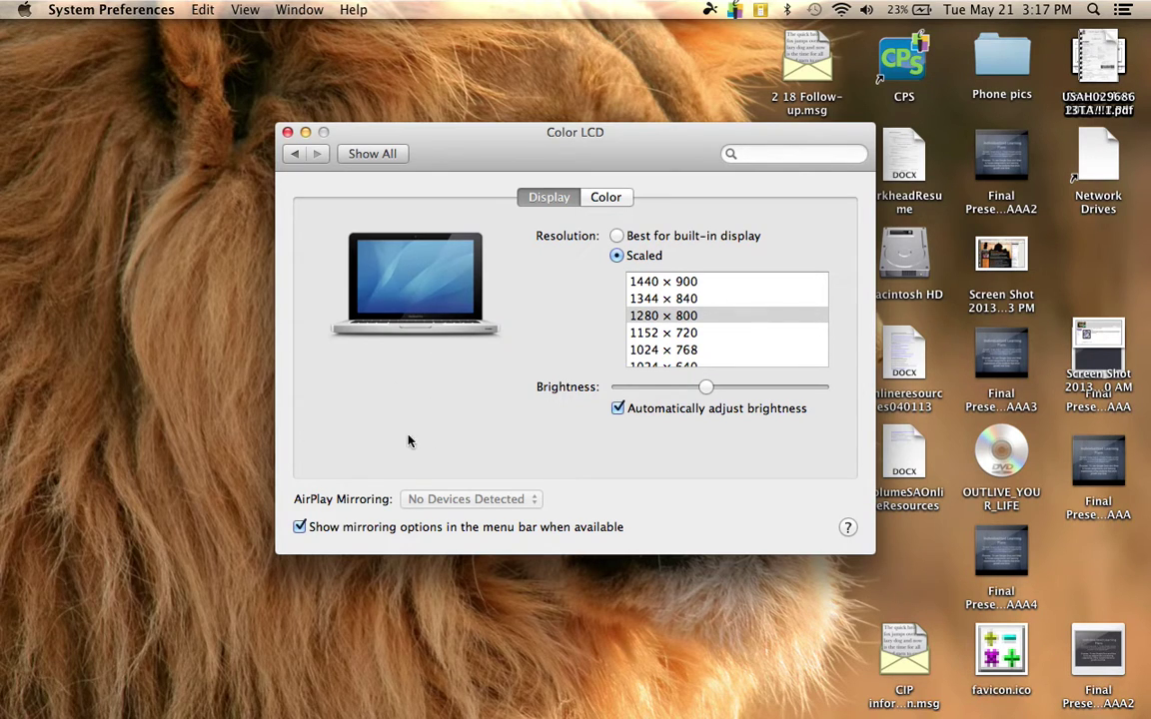
pyautogui.click(294, 154)
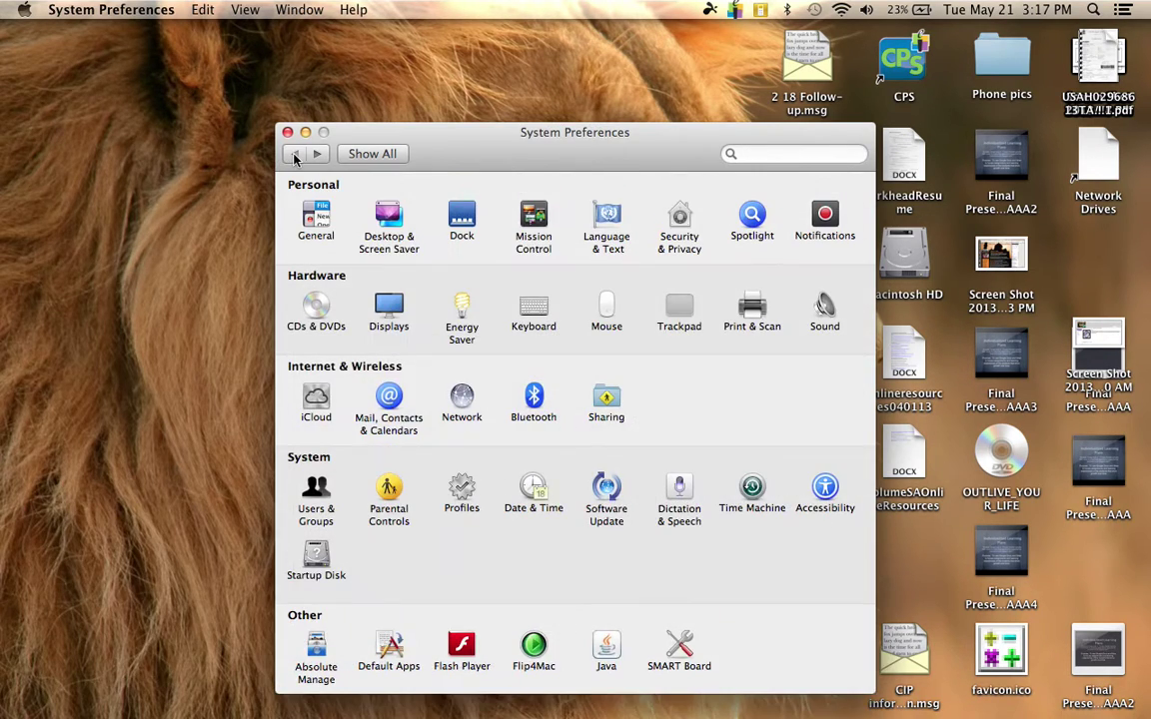
pyautogui.click(394, 304)
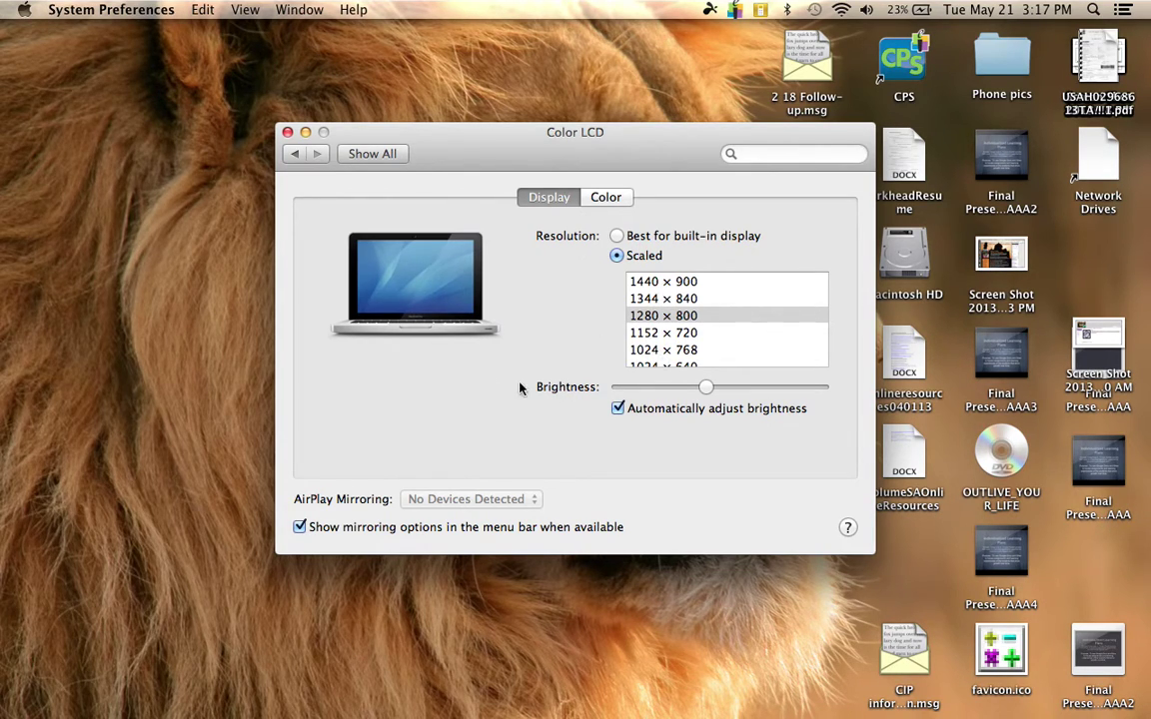
pyautogui.click(295, 154)
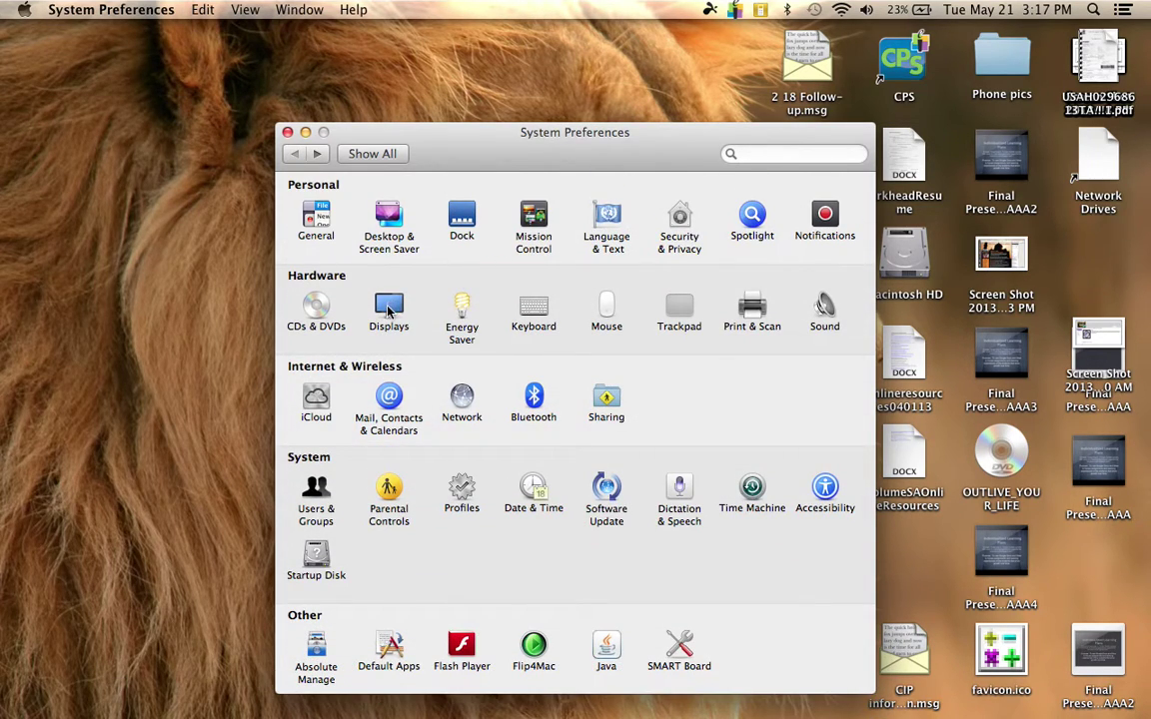
# Open Energy Saver and look over the computer and display sleep settings on battery
pyautogui.click(464, 307)
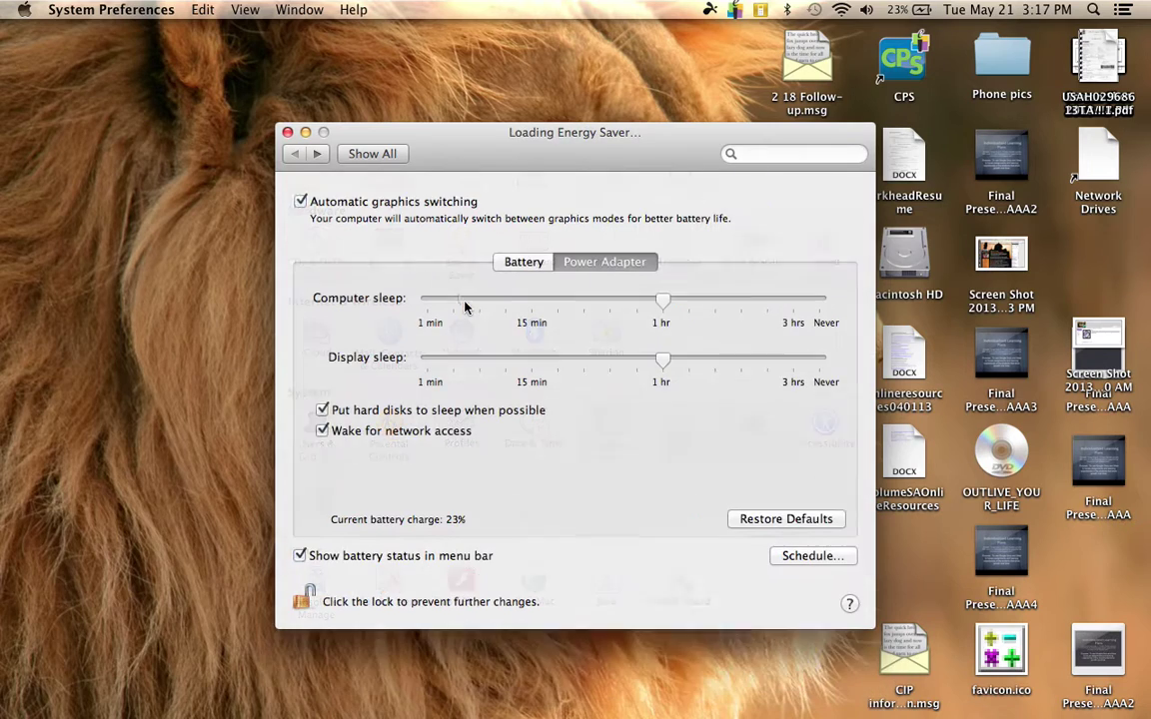
pyautogui.click(523, 259)
pyautogui.click(600, 260)
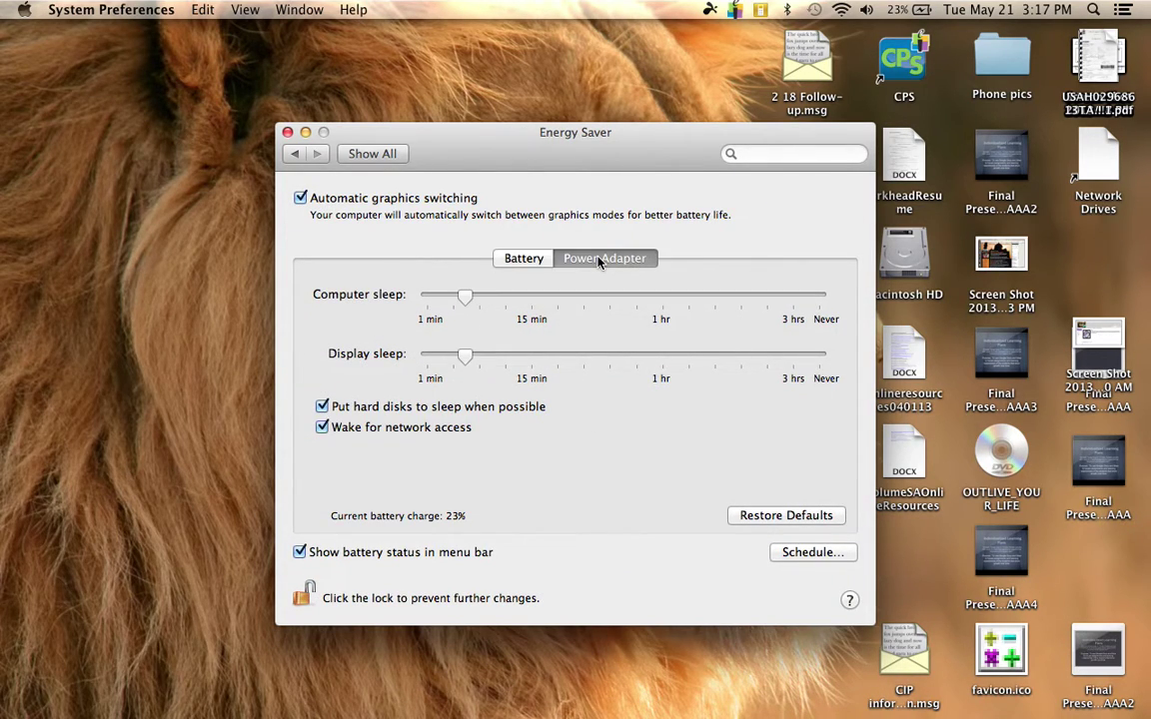
pyautogui.click(523, 258)
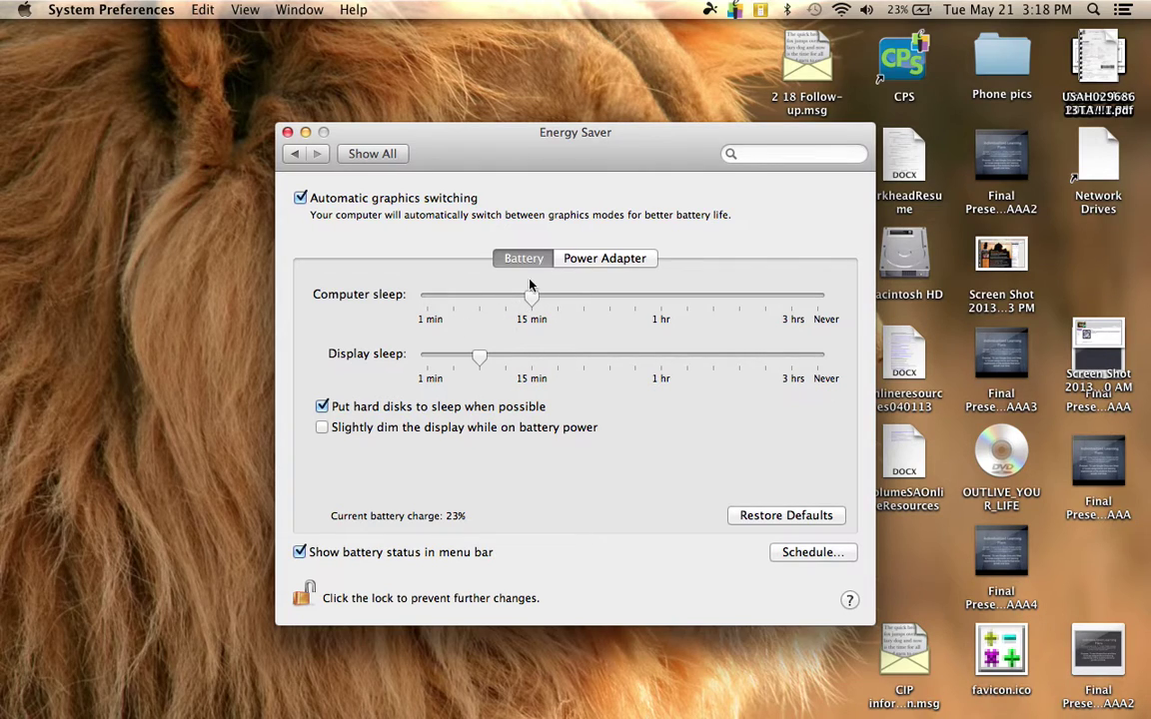
pyautogui.moveTo(532, 296)
pyautogui.mouseDown()
pyautogui.moveTo(585, 301)
pyautogui.moveTo(521, 300)
pyautogui.moveTo(661, 304)
pyautogui.moveTo(514, 303)
pyautogui.moveTo(590, 302)
pyautogui.moveTo(532, 309)
pyautogui.mouseUp()
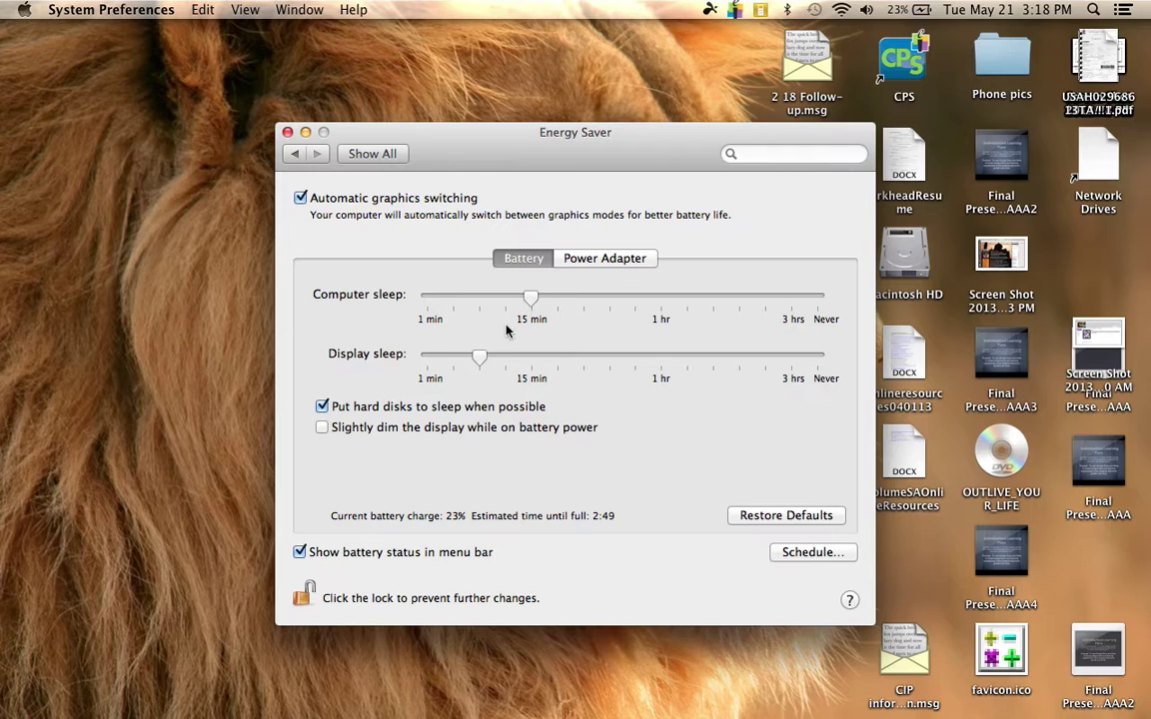
pyautogui.moveTo(477, 365); pyautogui.dragTo(481, 362)
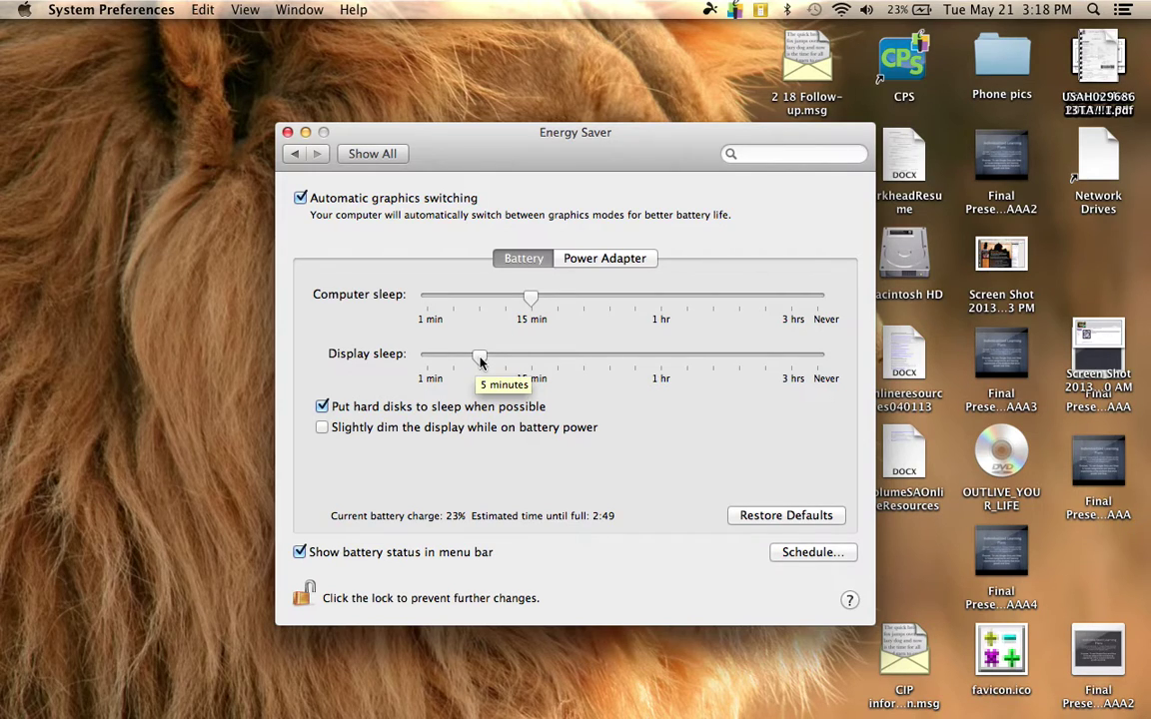
# On Power Adapter, set computer sleep to 1 hour and display sleep to 15 minutes
pyautogui.click(605, 259)
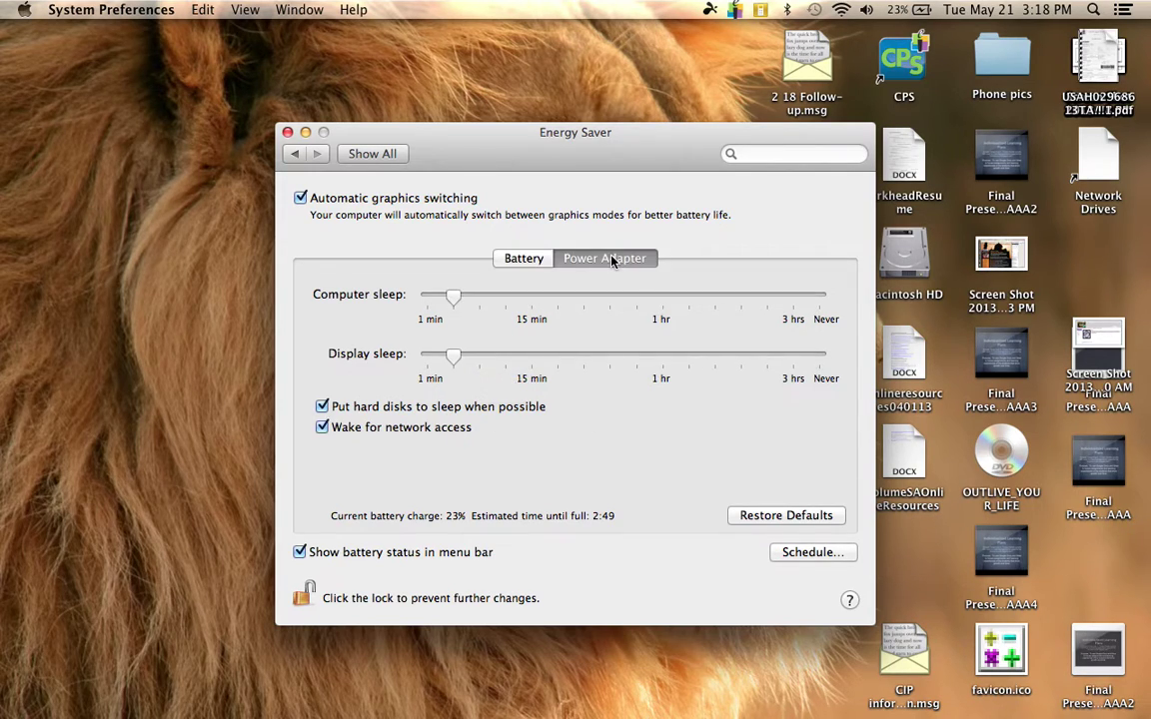
pyautogui.moveTo(453, 301); pyautogui.dragTo(661, 298)
pyautogui.moveTo(455, 357); pyautogui.dragTo(535, 360)
pyautogui.click(295, 155)
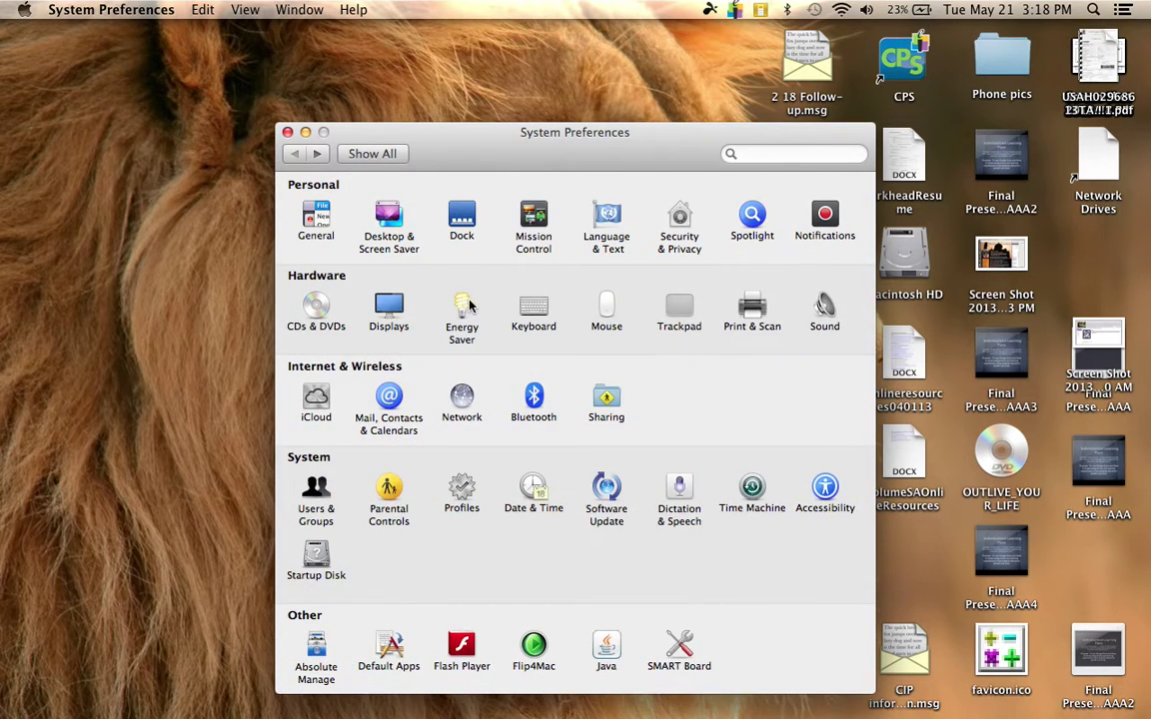
# Review the Keyboard settings (fast key repeat, backlight never off) unchanged and return to the overview
pyautogui.click(540, 310)
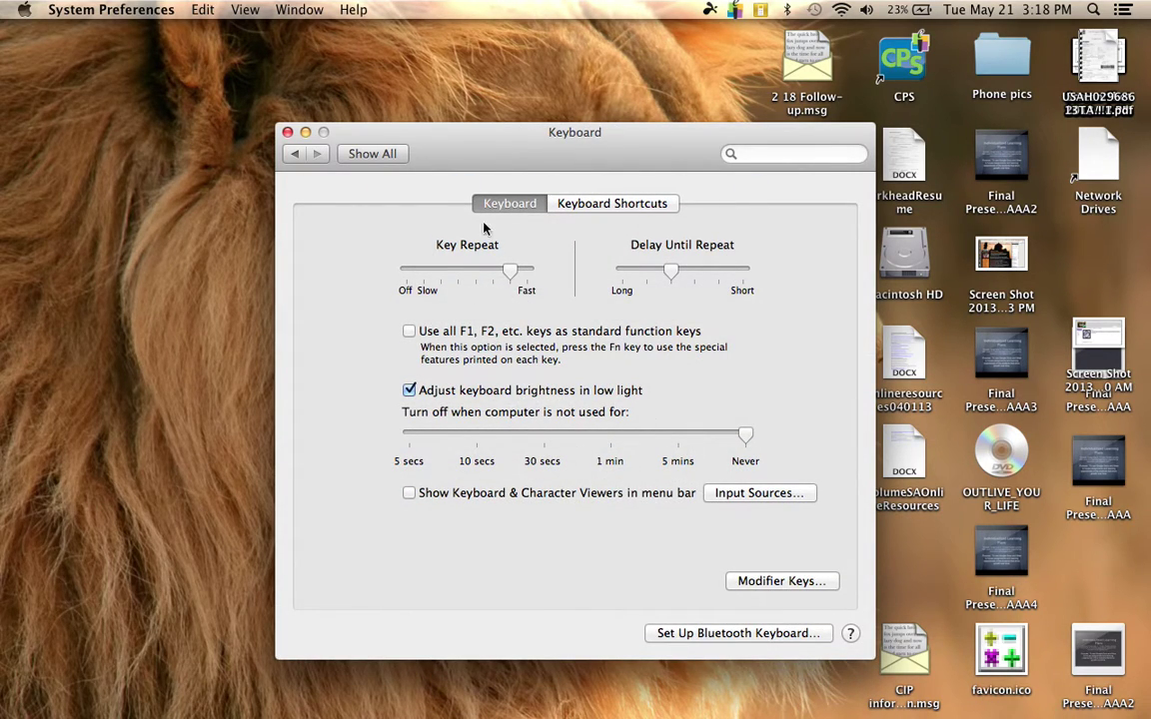
pyautogui.click(296, 154)
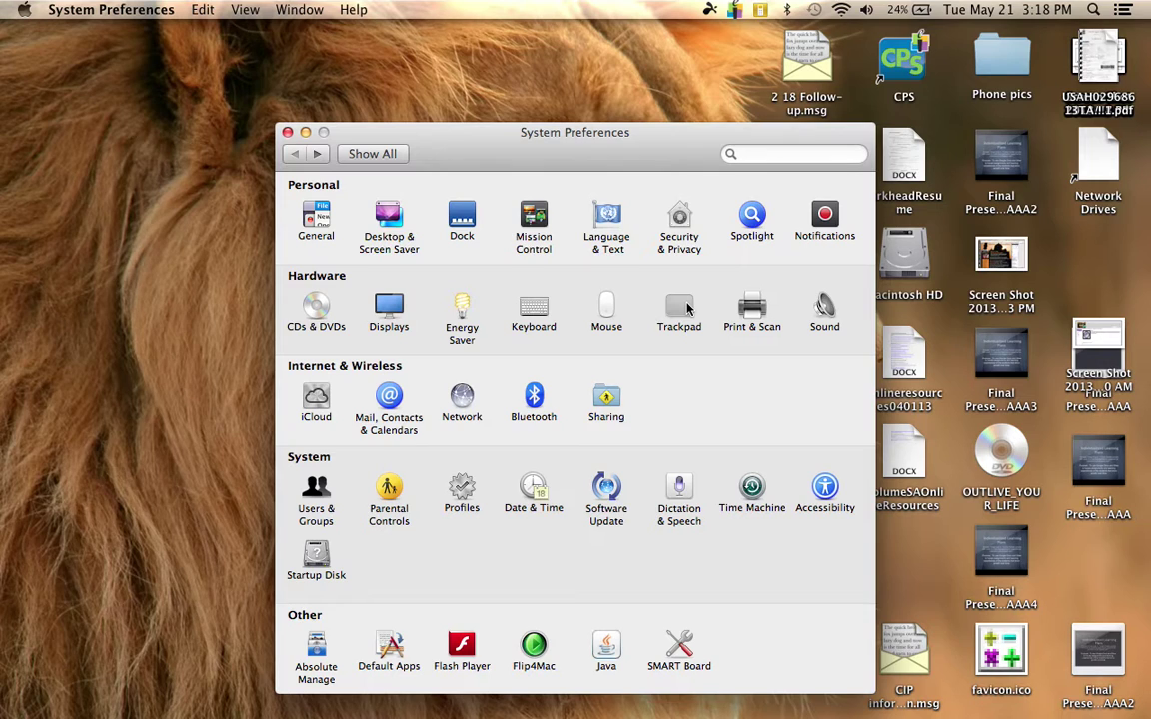
# Open Trackpad, browse Point & Click, Scroll & Zoom and More Gestures, ending on Scroll & Zoom
pyautogui.click(685, 308)
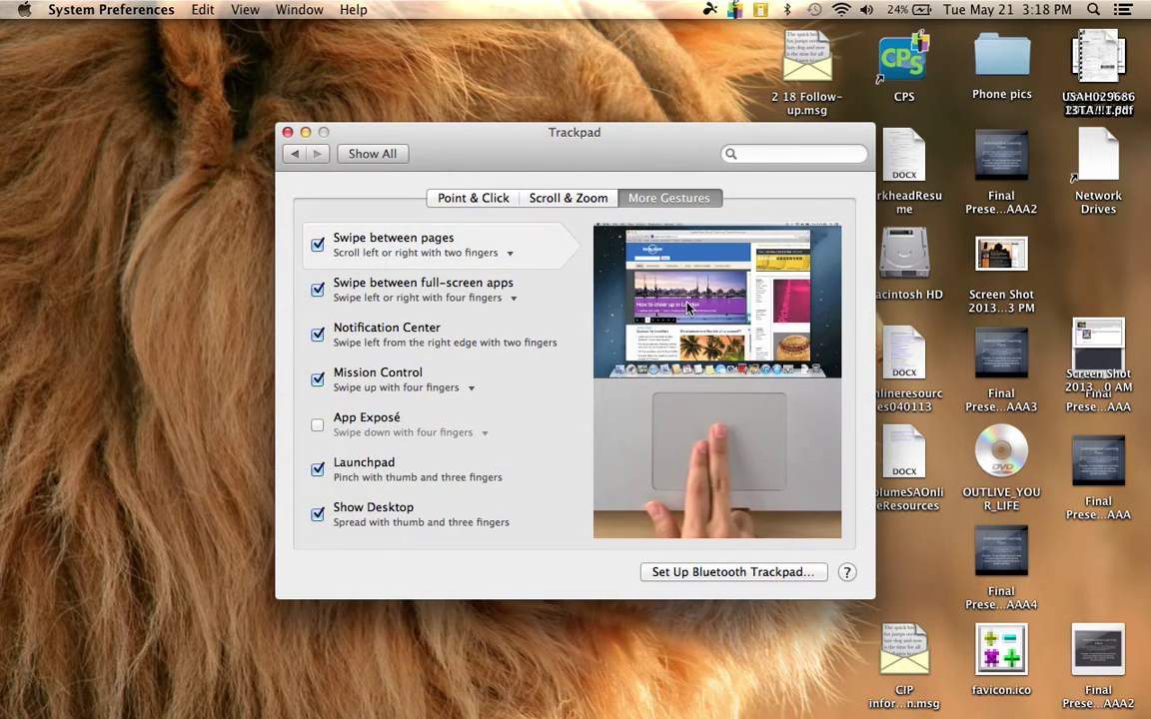
pyautogui.click(474, 199)
pyautogui.click(570, 198)
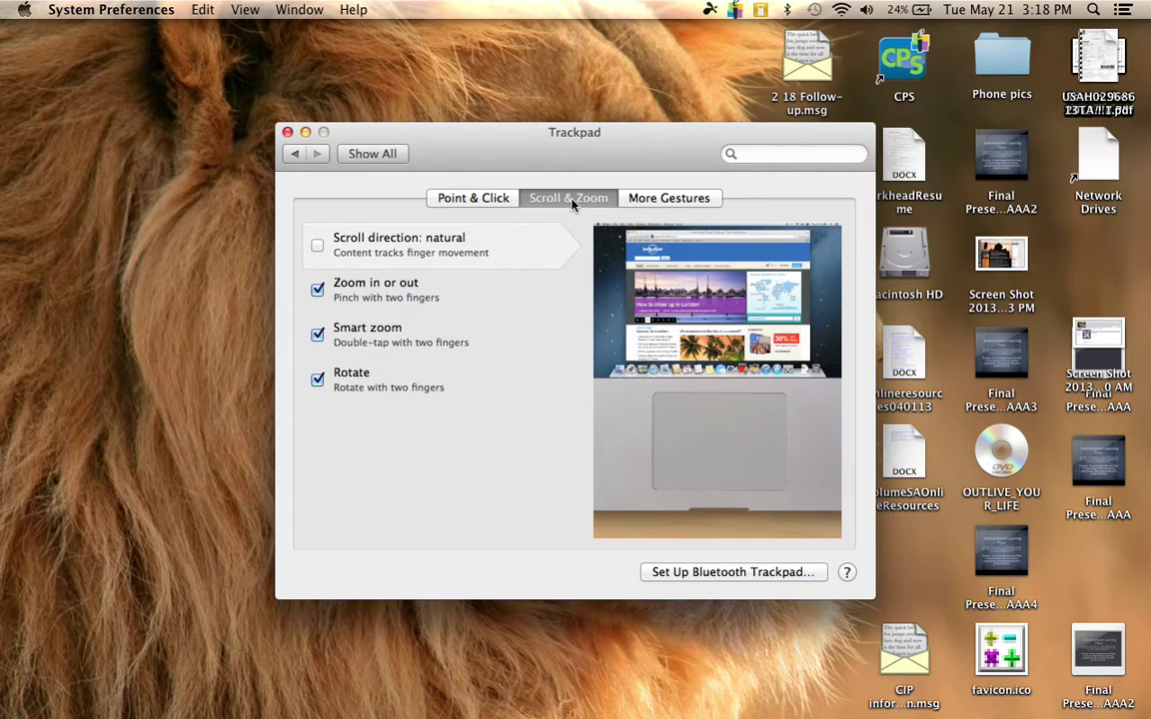
pyautogui.click(671, 202)
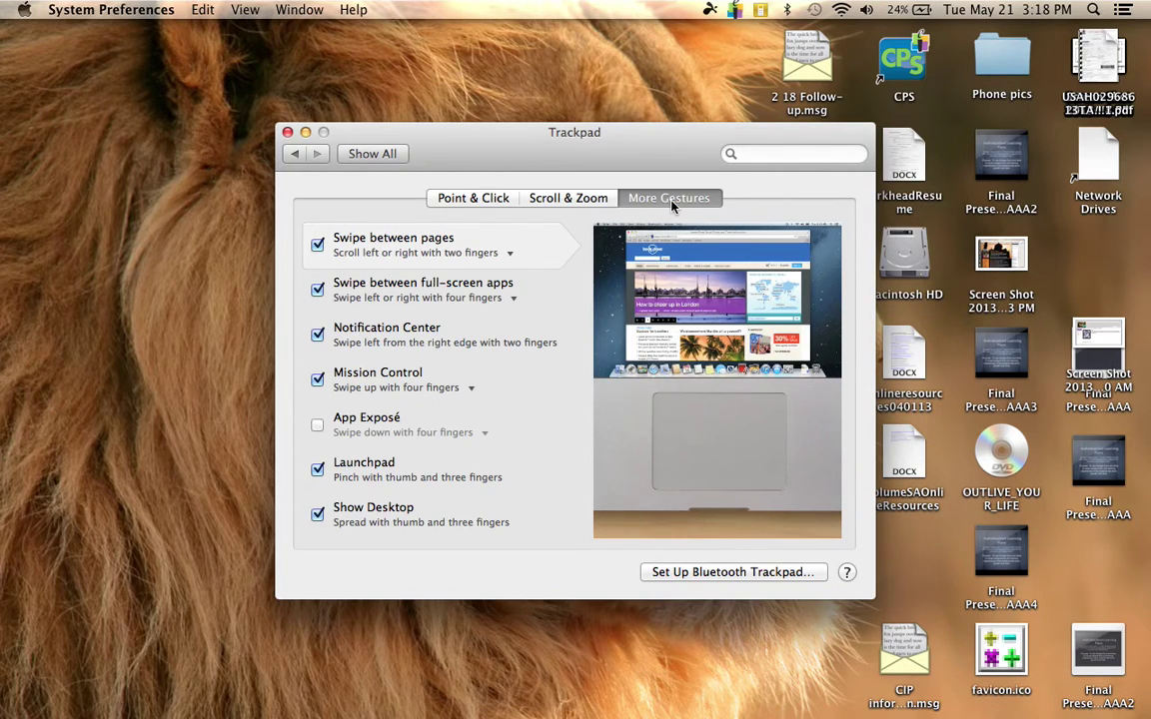
pyautogui.click(477, 202)
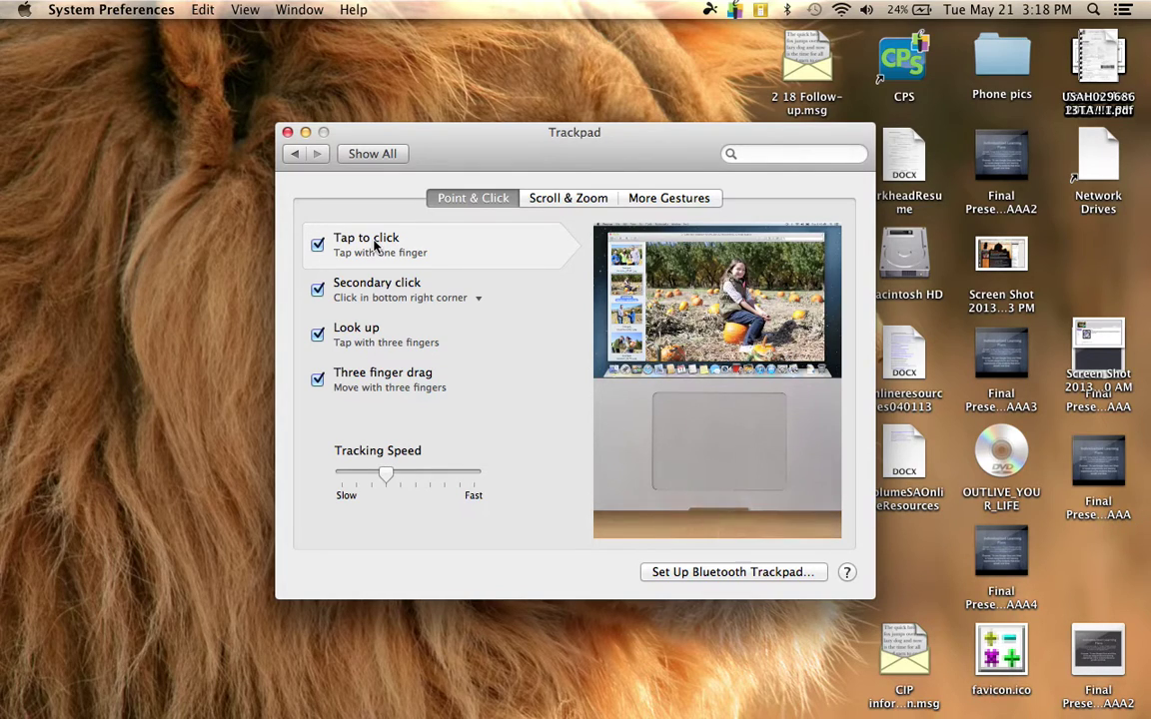
pyautogui.click(569, 198)
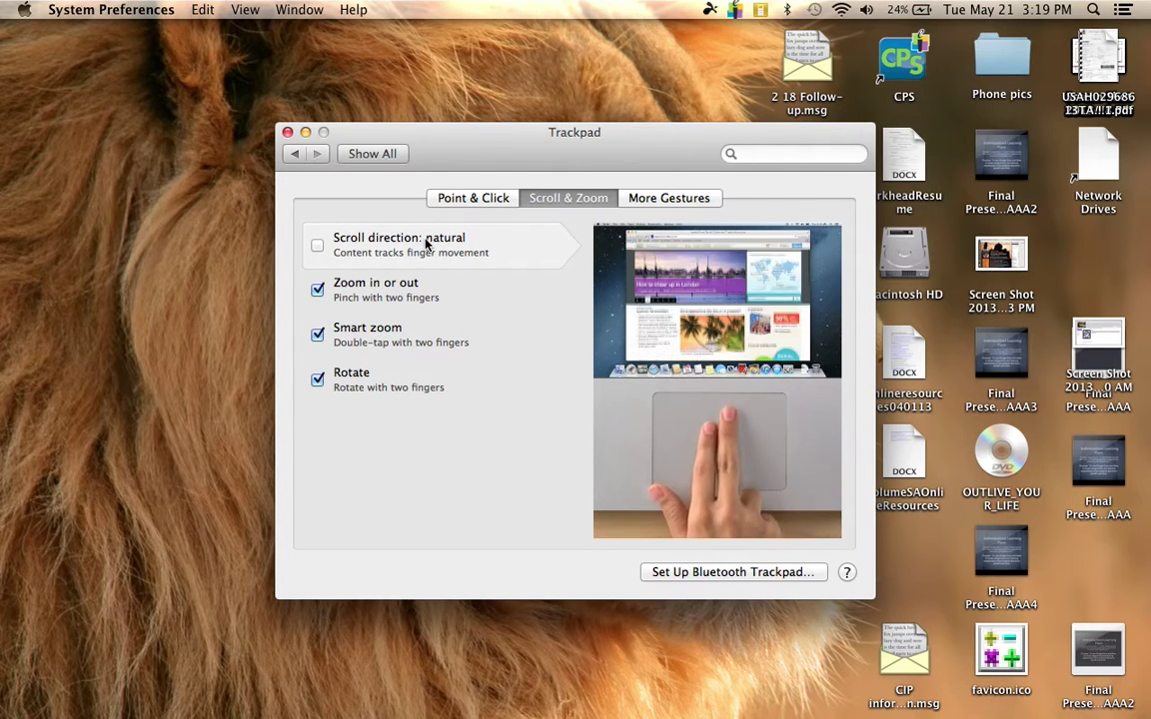
# Toggle natural scroll direction on and off, glance at other trackpad tabs, and return to overview
pyautogui.click(317, 245)
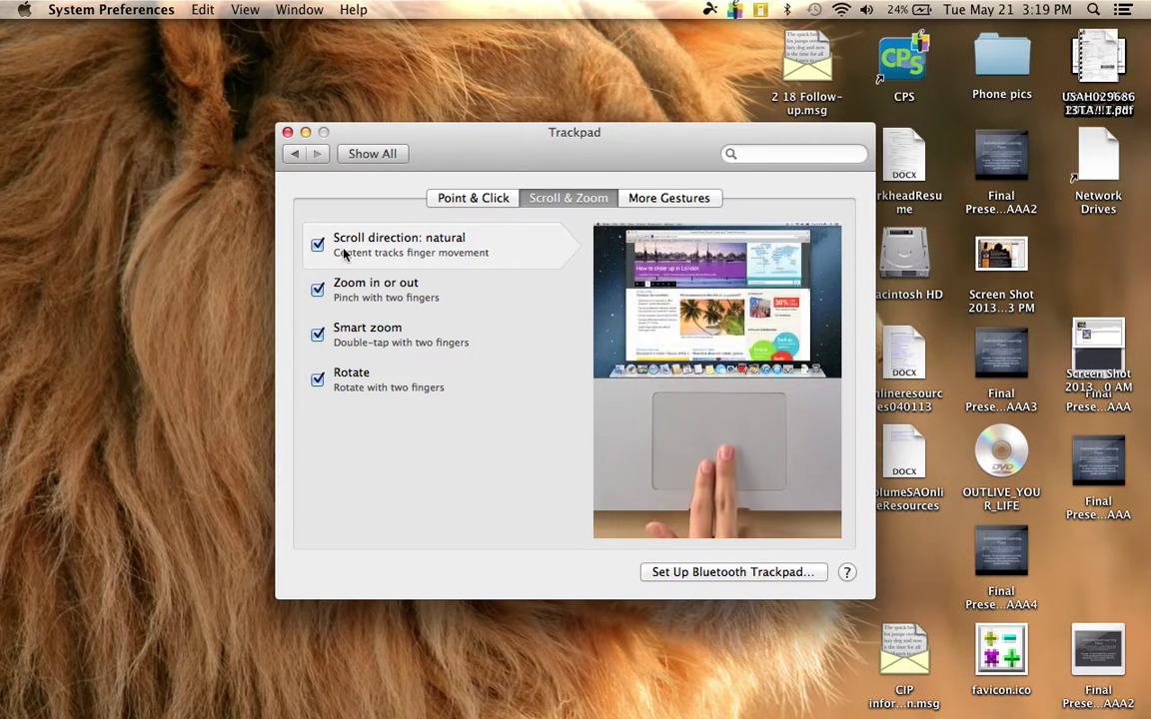
pyautogui.click(317, 247)
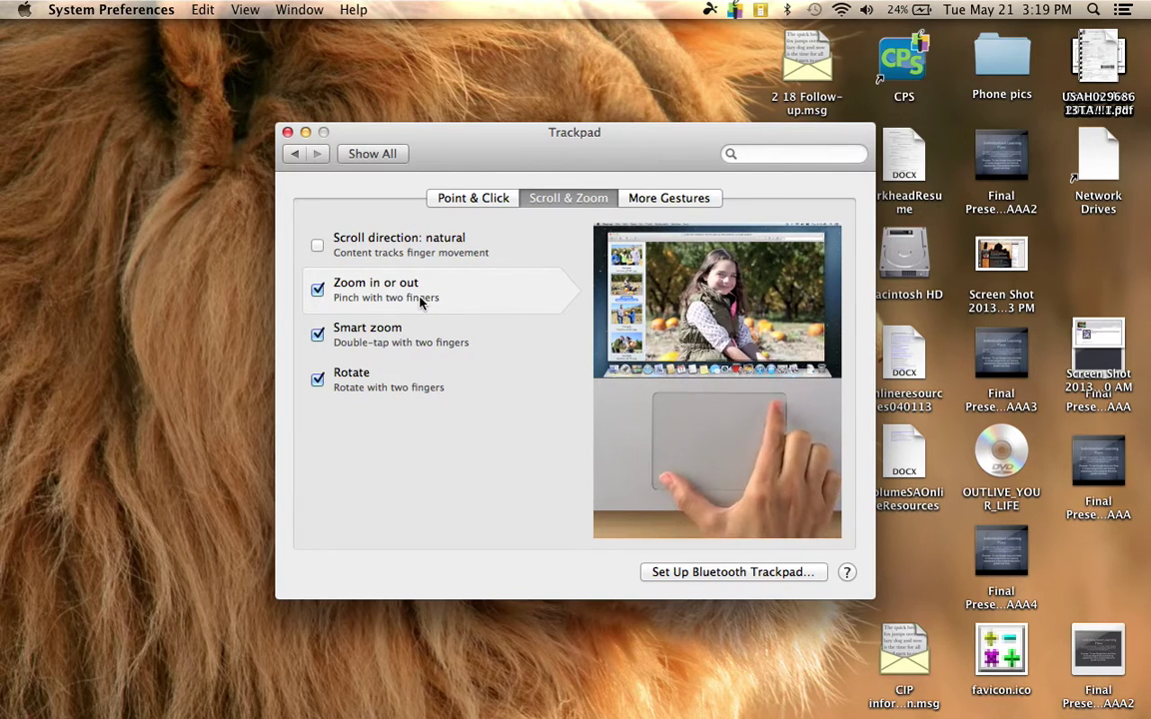
pyautogui.click(696, 198)
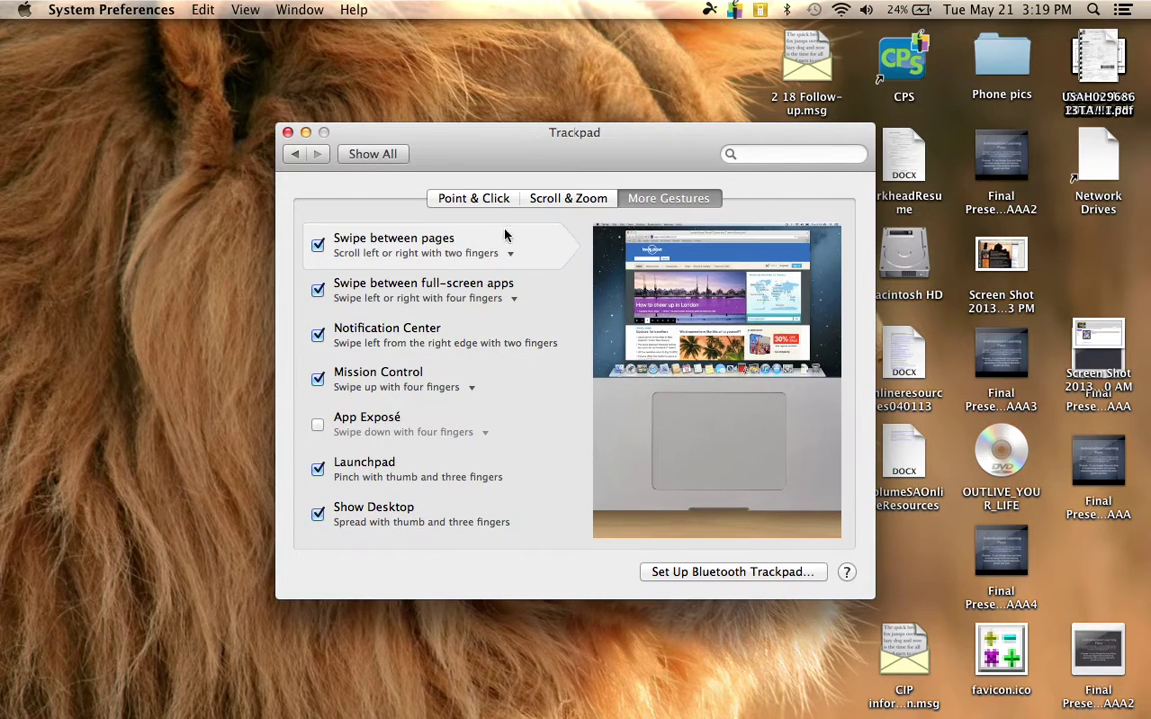
pyautogui.click(474, 196)
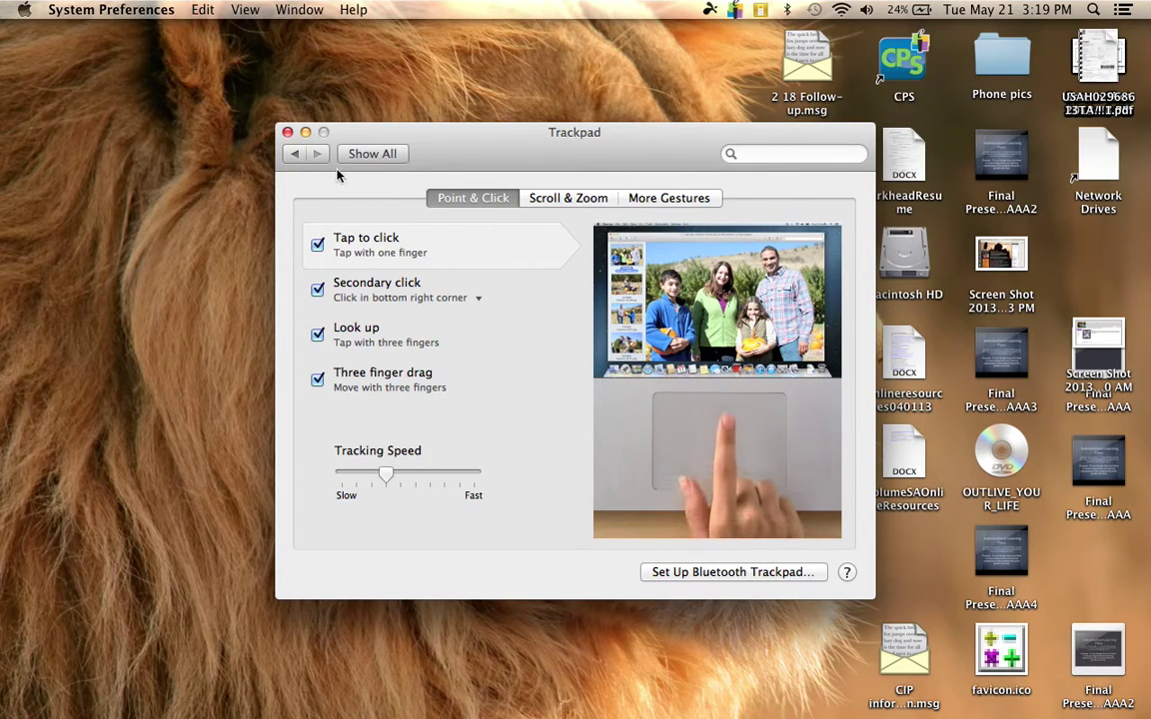
pyautogui.click(298, 154)
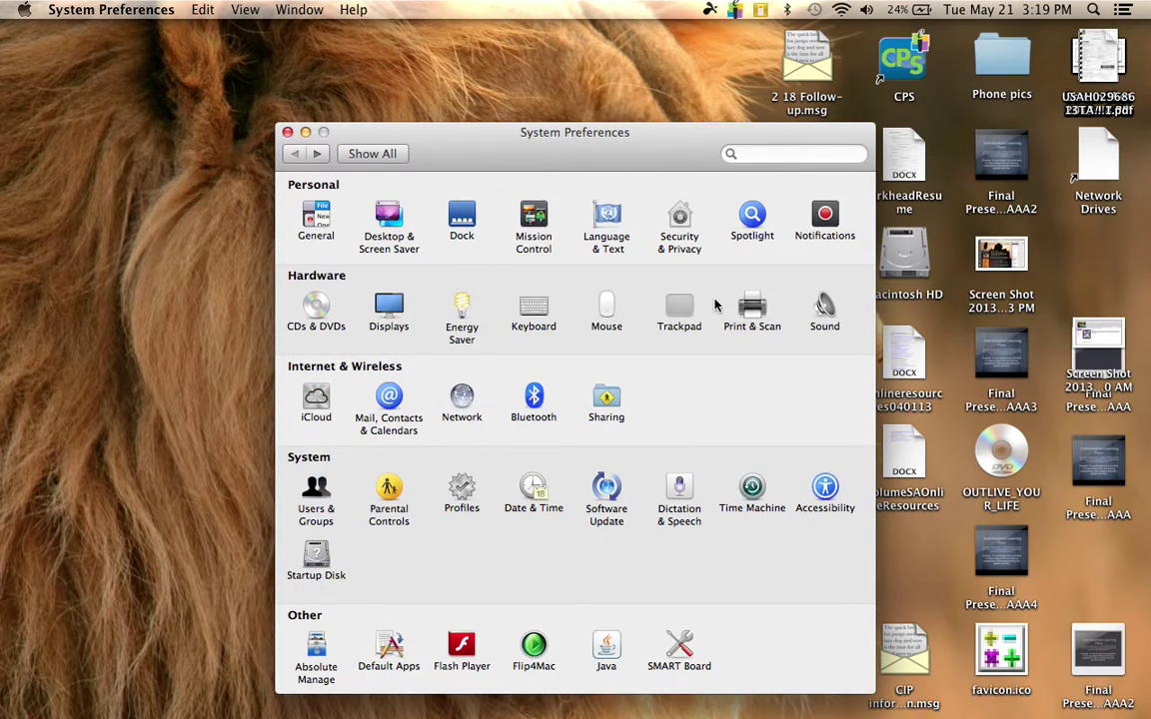